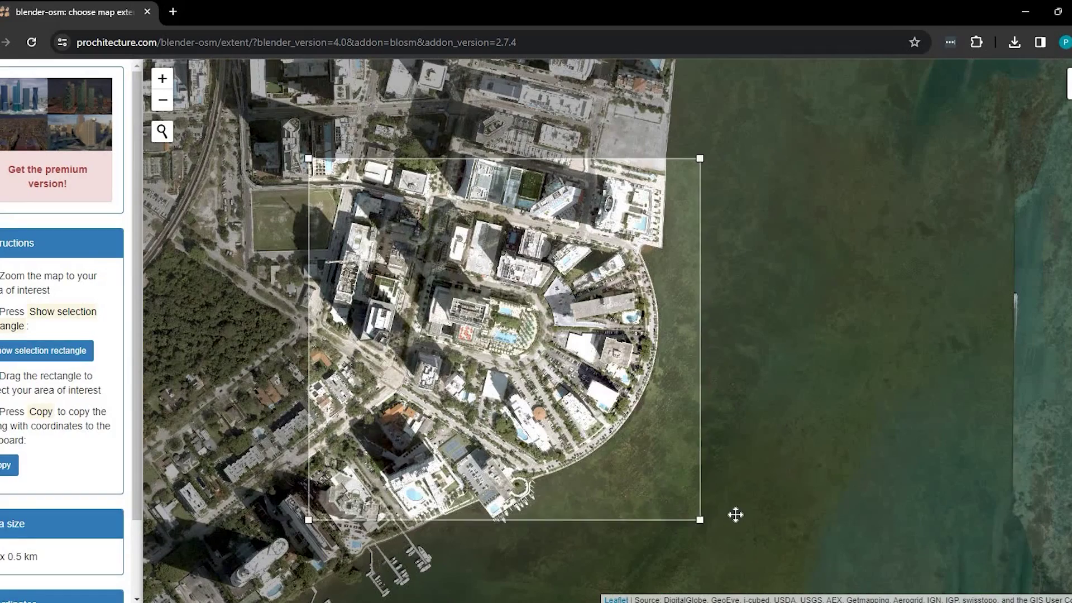
- Widen the selection rectangle over the curved Brickell waterfront blocks and scroll to its coordinates
drag(698, 518, 739, 518)
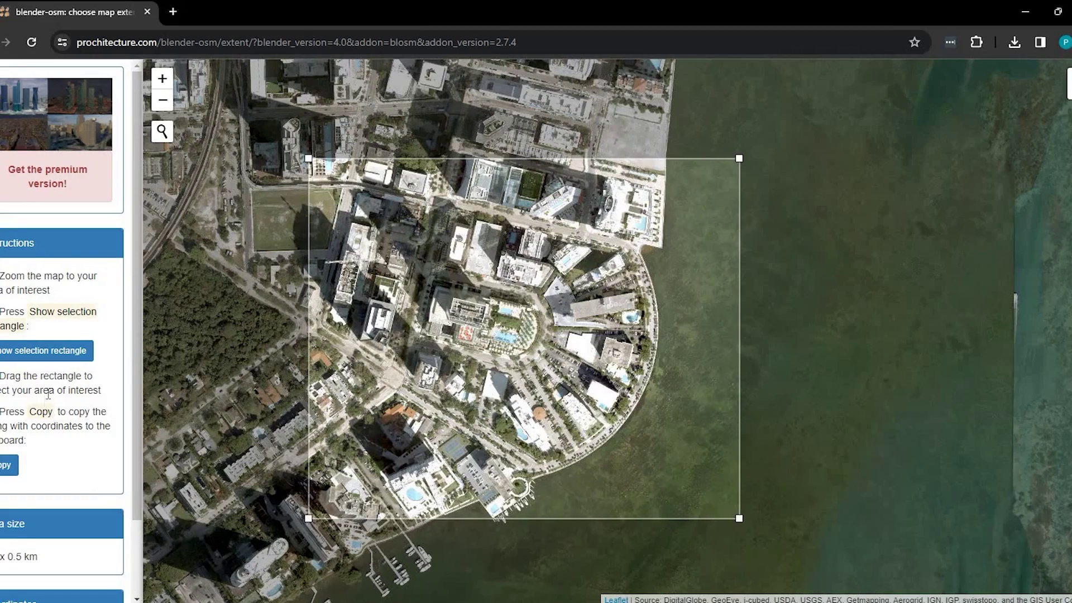
scroll(11, 402, down, 1)
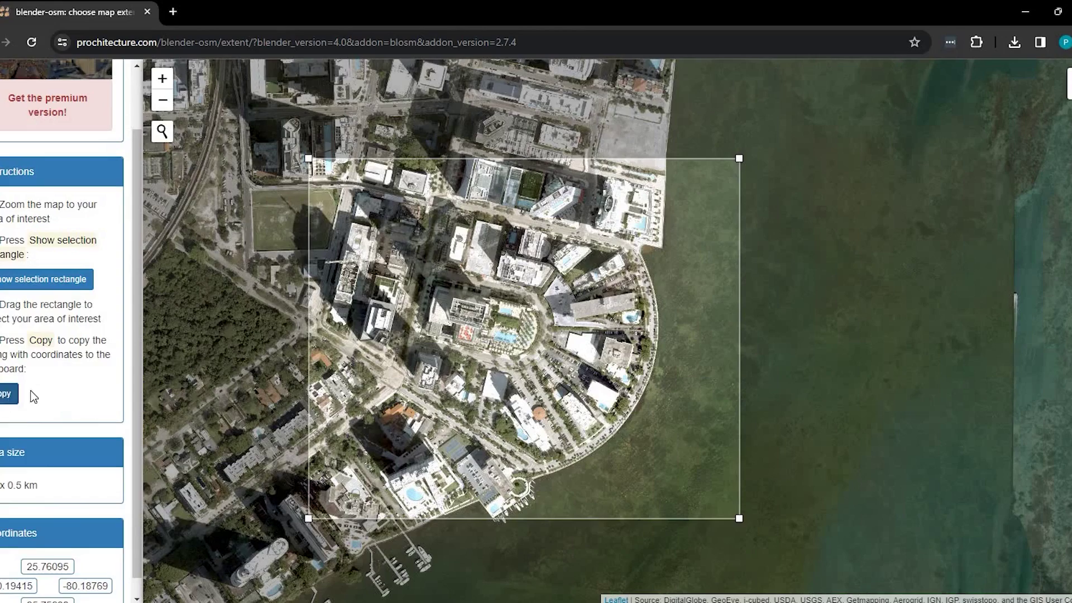
- Copy the waterfront extent's coordinates, then orbit around the imported Brickell city tiles
click(10, 394)
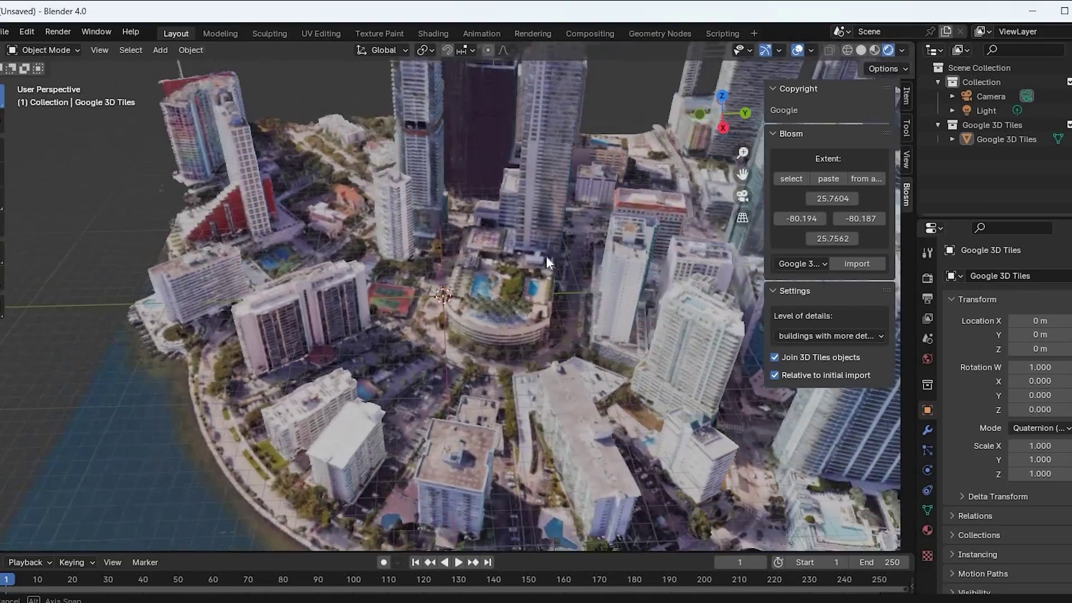
middle_drag(546, 256, 528, 282)
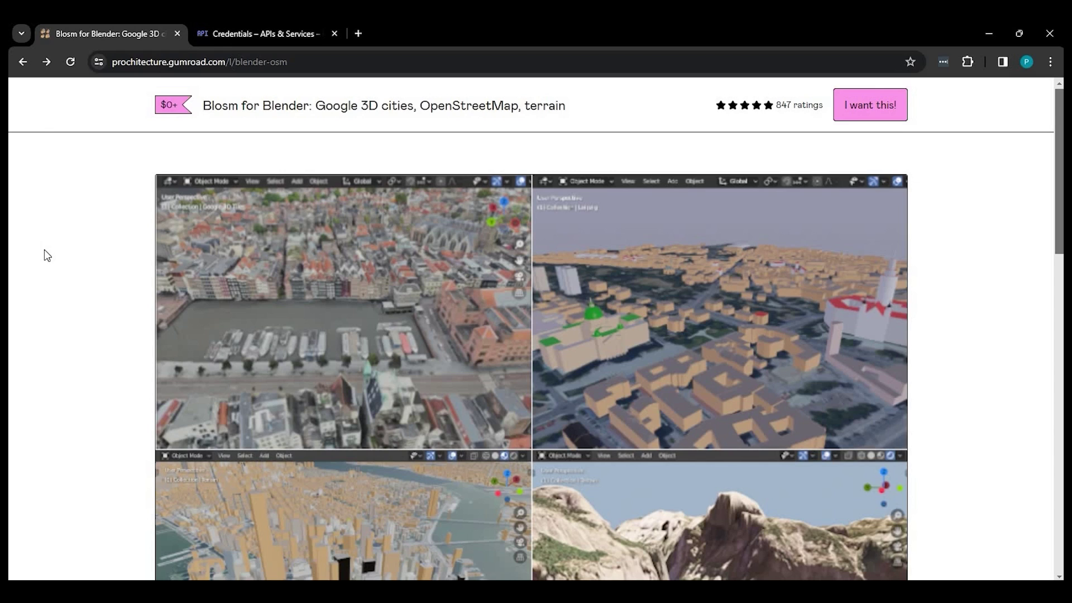
- Enter a fair price of 0 for Blosm for Blender and proceed to checkout
scroll(152, 317, down, 7)
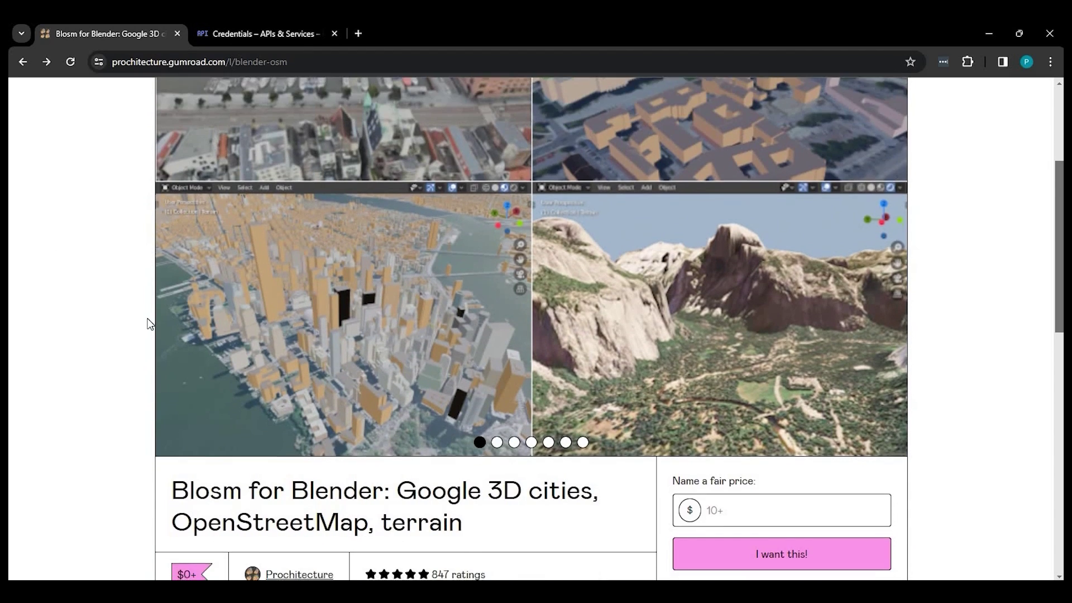
scroll(145, 363, down, 2)
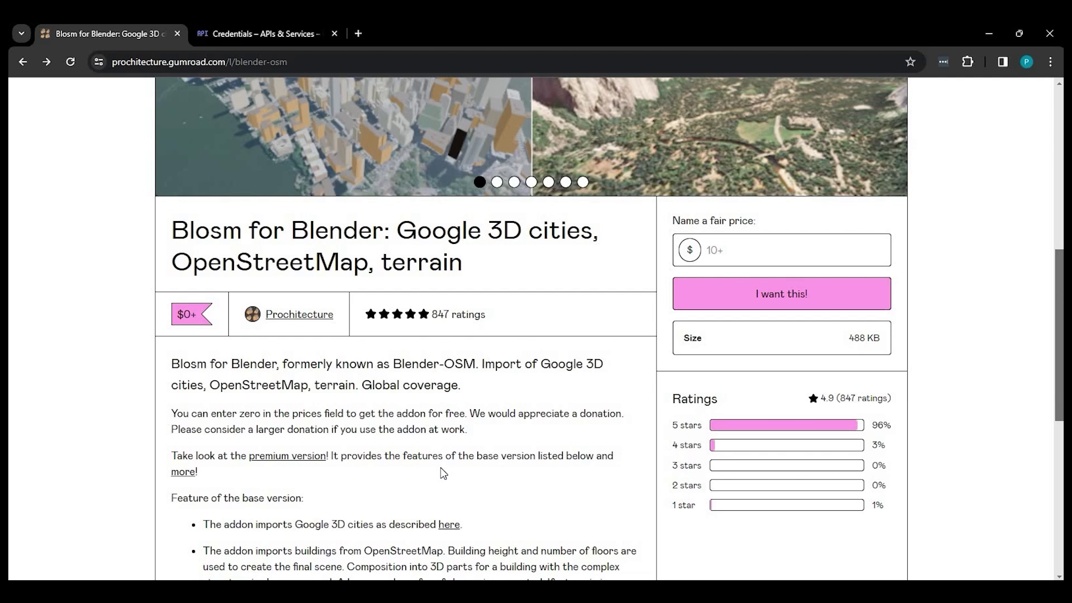
scroll(440, 468, down, 1)
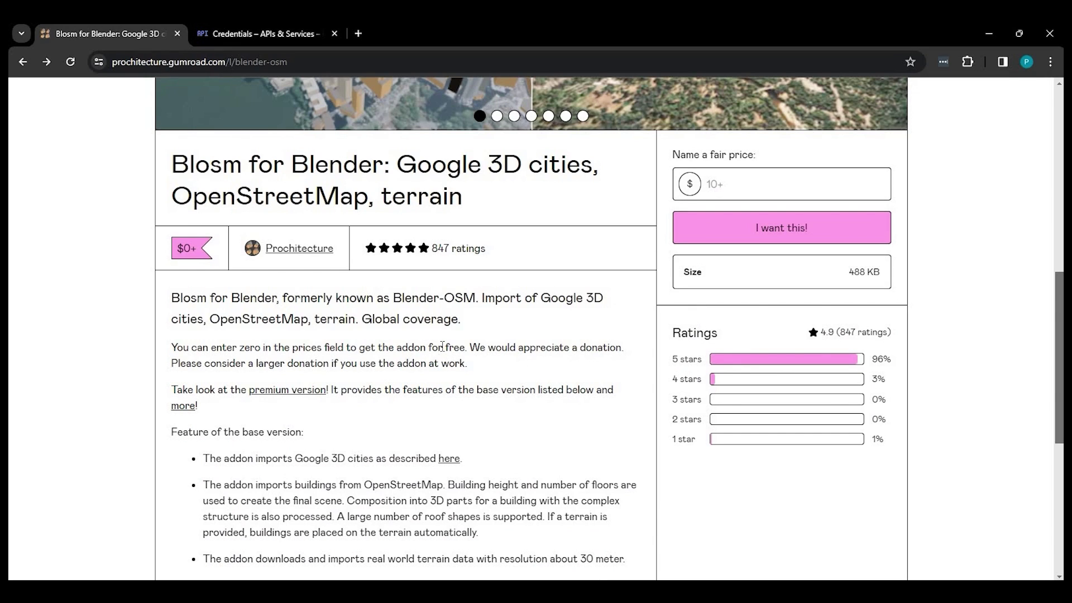
click(741, 188)
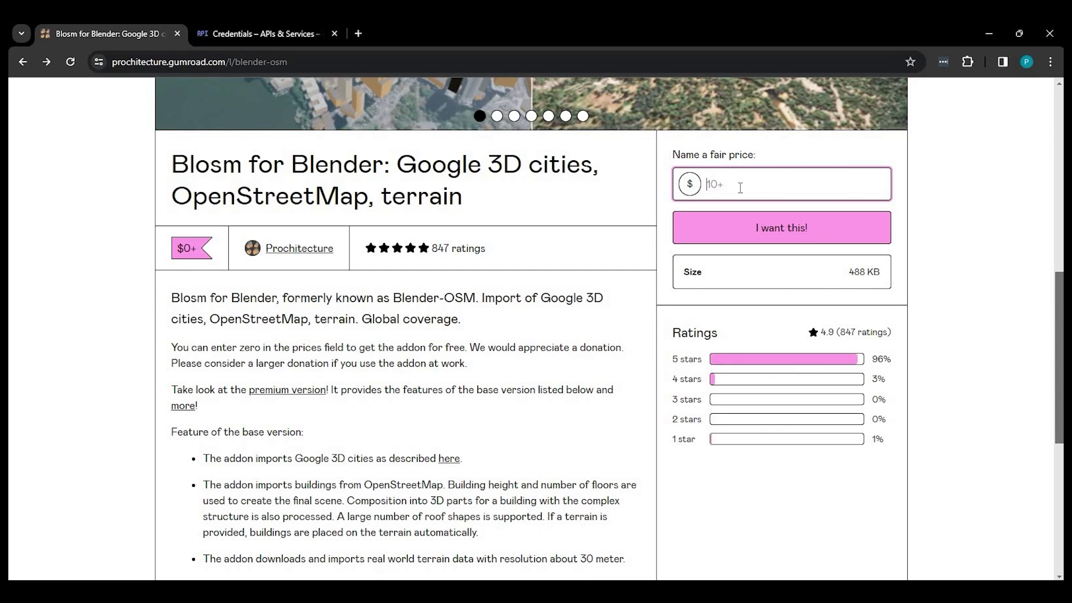
text(0)
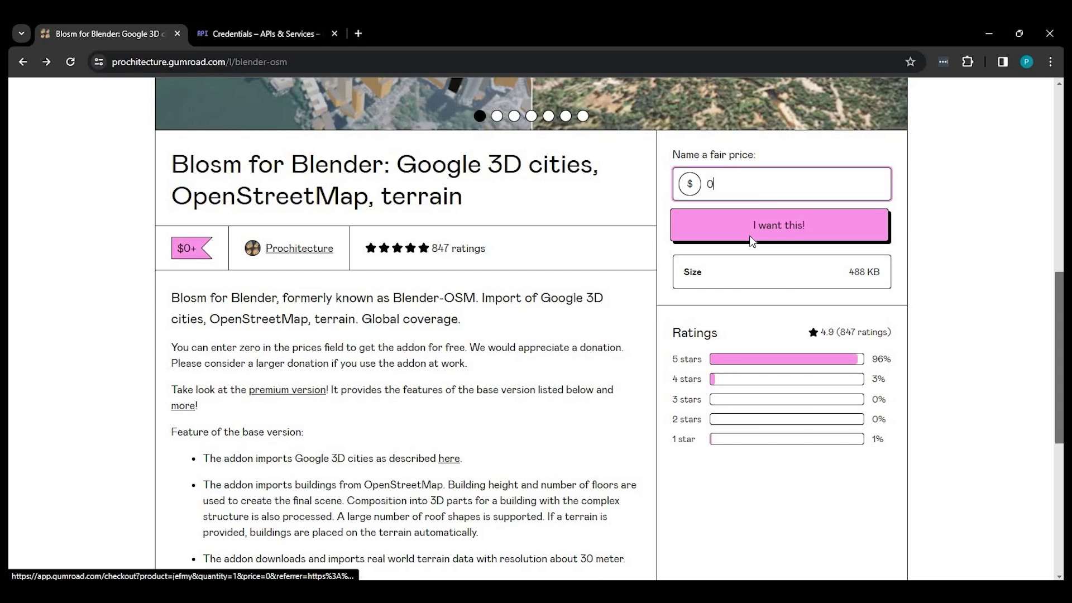
click(751, 240)
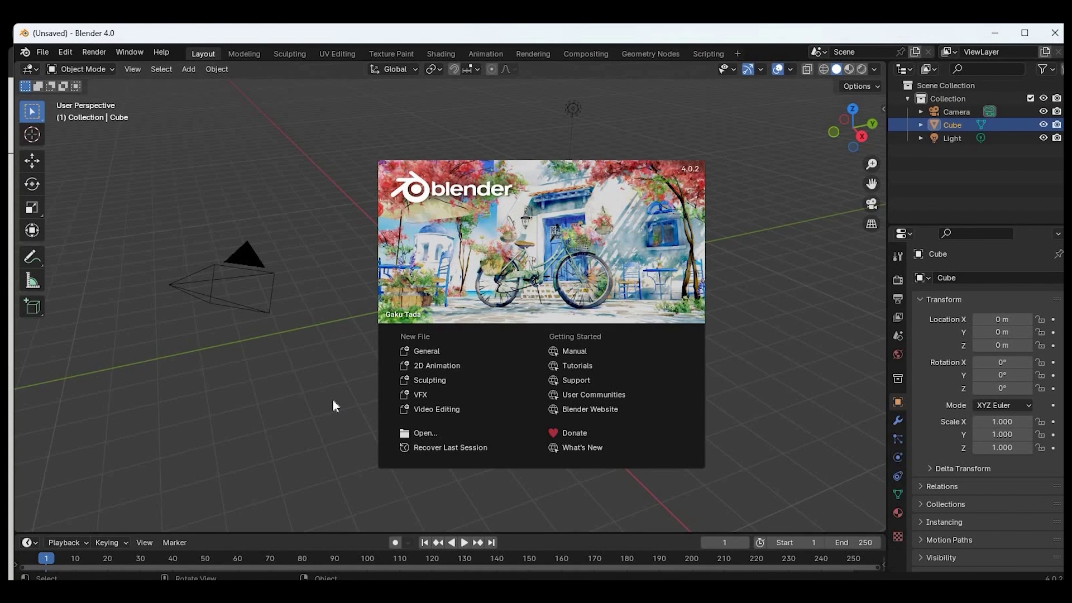
- Close the startup splash to reveal the default Camera, Cube and Light scene
click(333, 402)
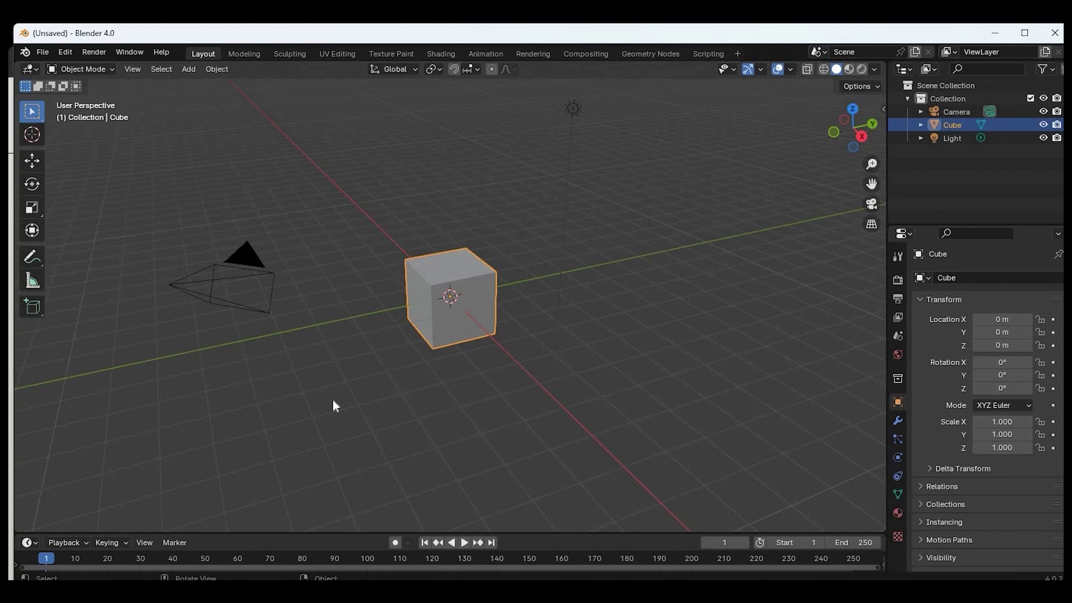
- Install blosm.zip from the Downloads folder through Preferences > Add-ons > Install
click(67, 53)
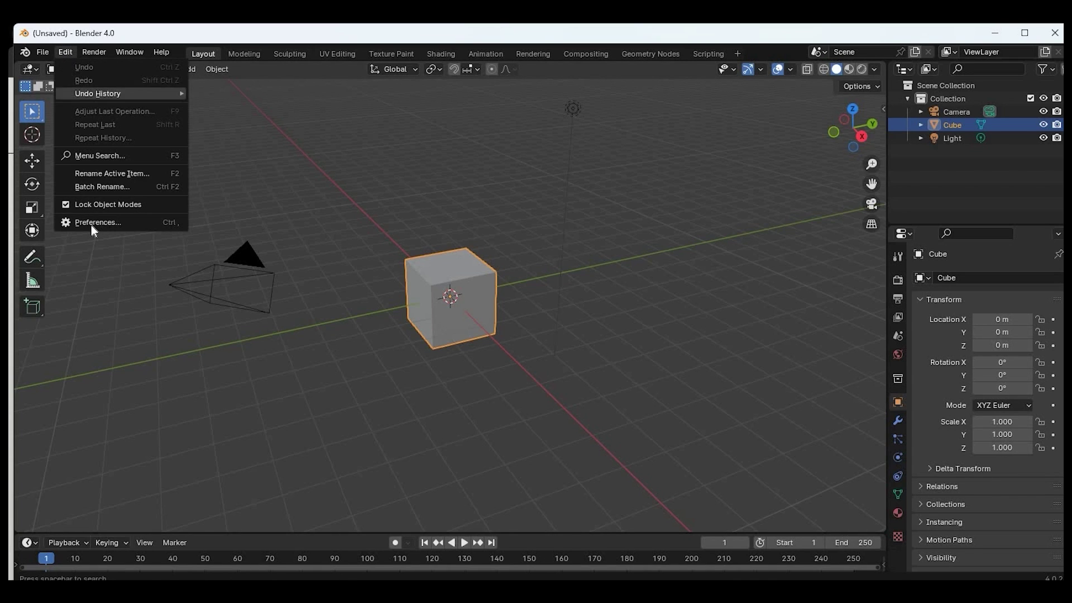
key(Return)
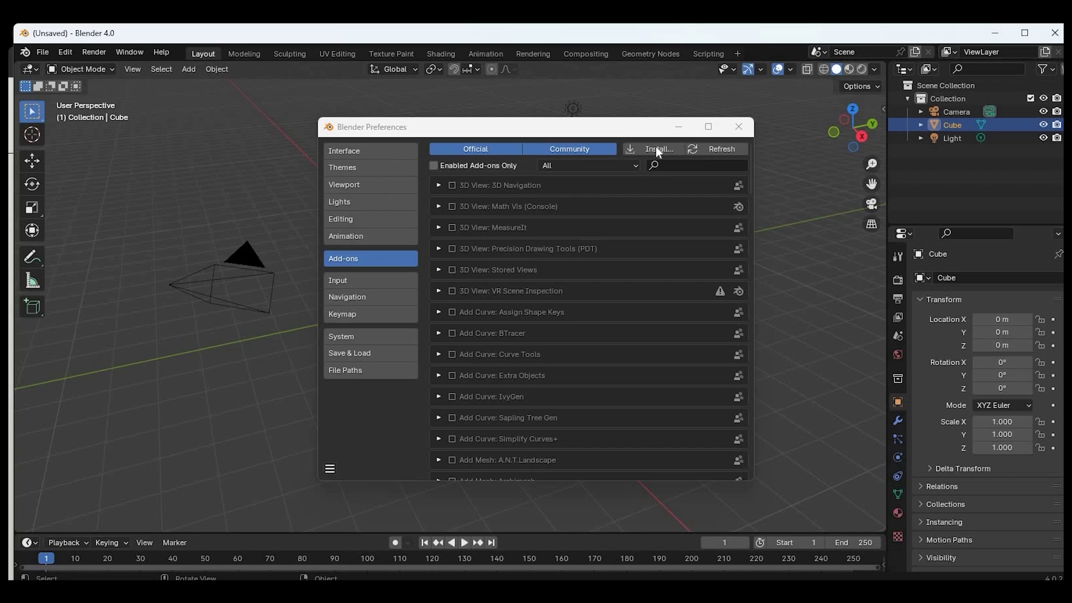
click(645, 147)
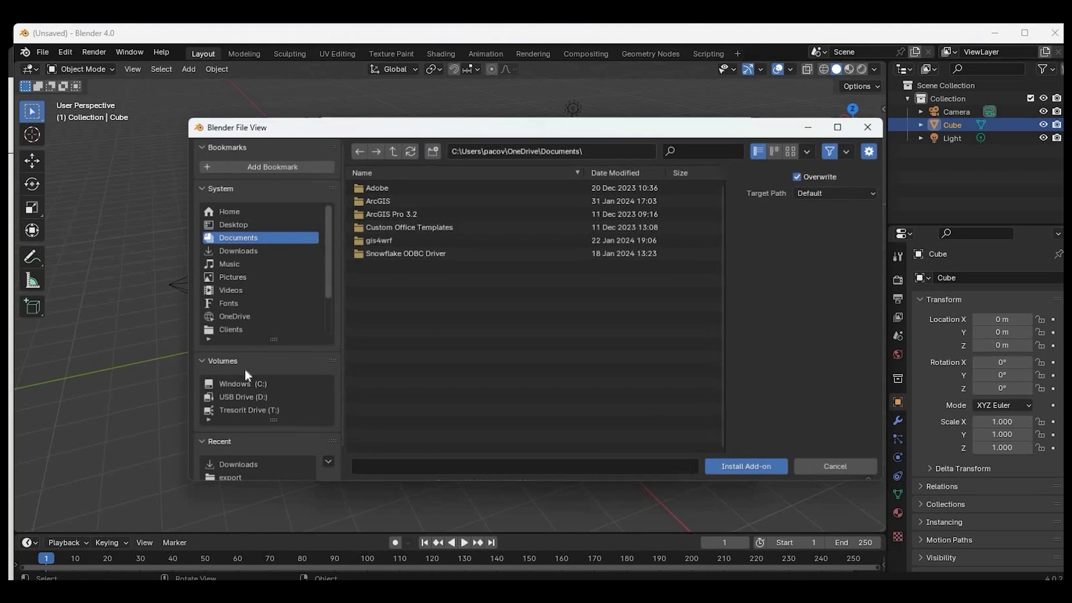
click(229, 251)
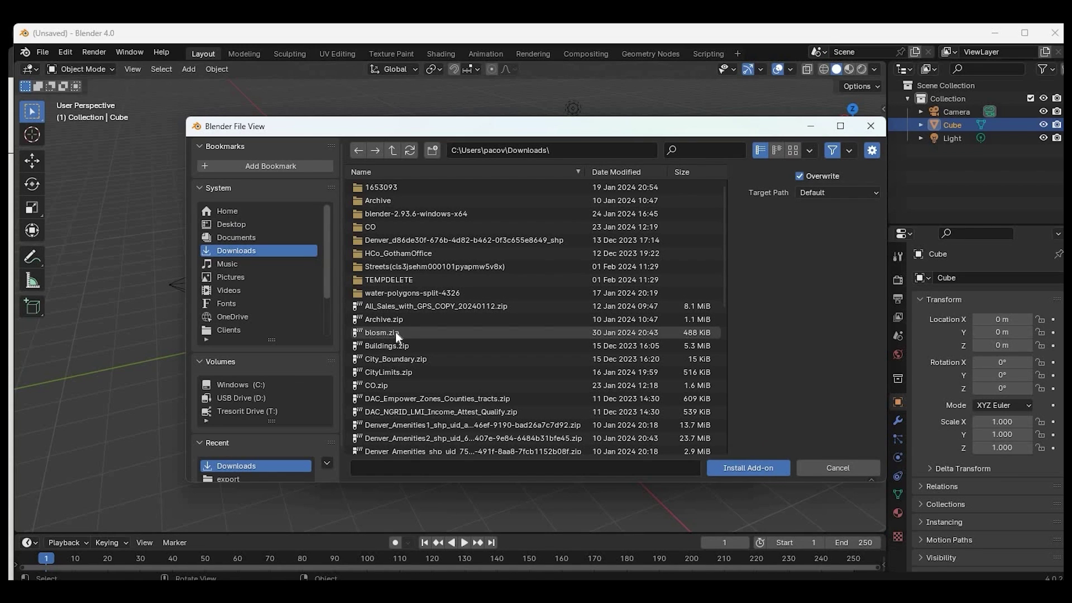
click(395, 333)
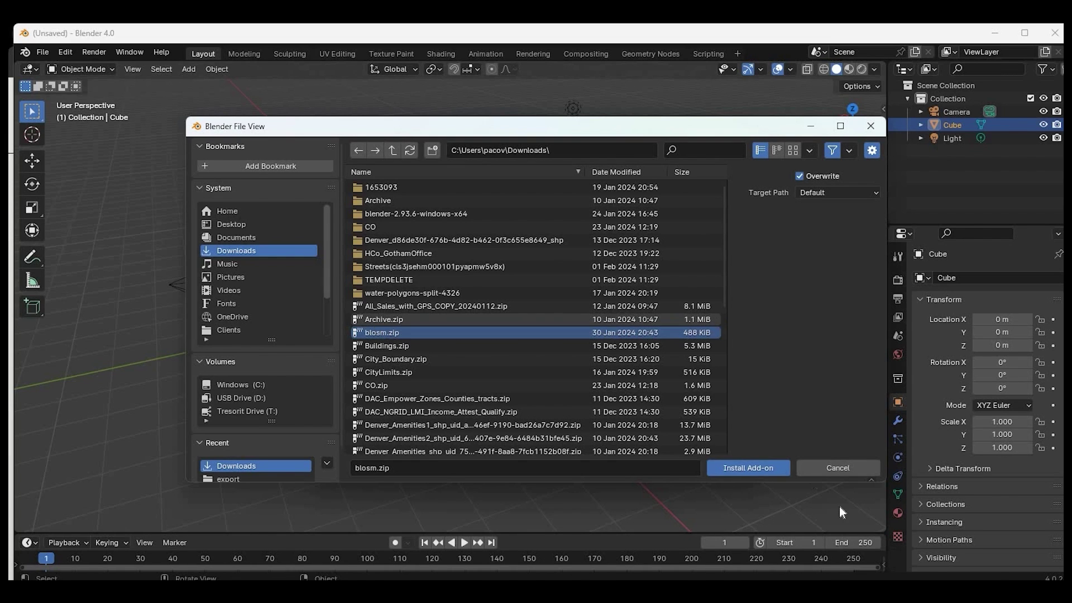
click(761, 469)
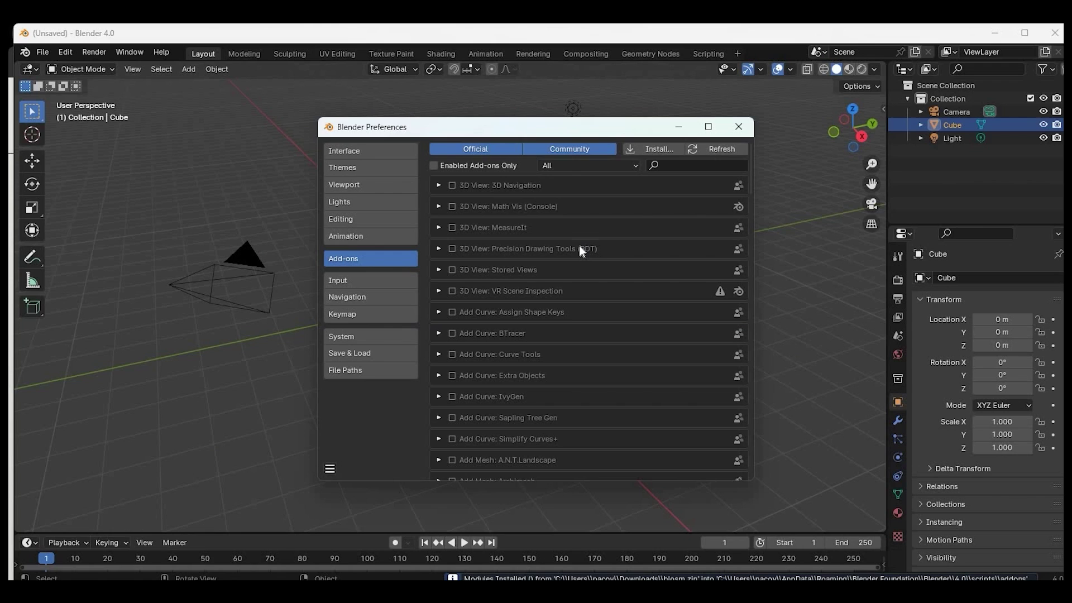
- Expand Import-Export: Blosm and widen Preferences to show its download directory and token fields
scroll(579, 245, down, 15)
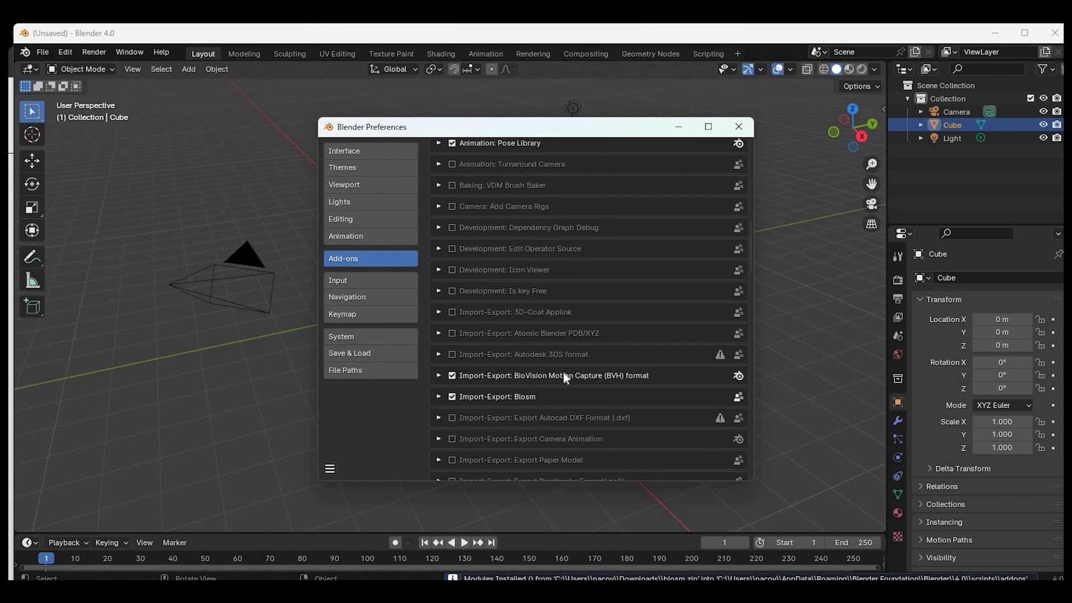
scroll(565, 376, down, 1)
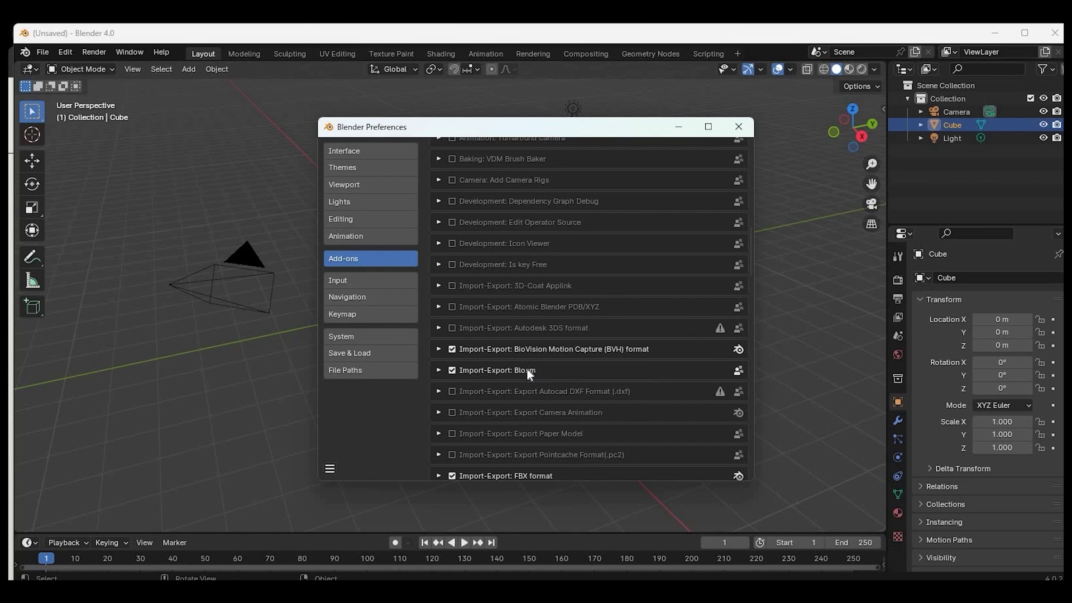
click(441, 370)
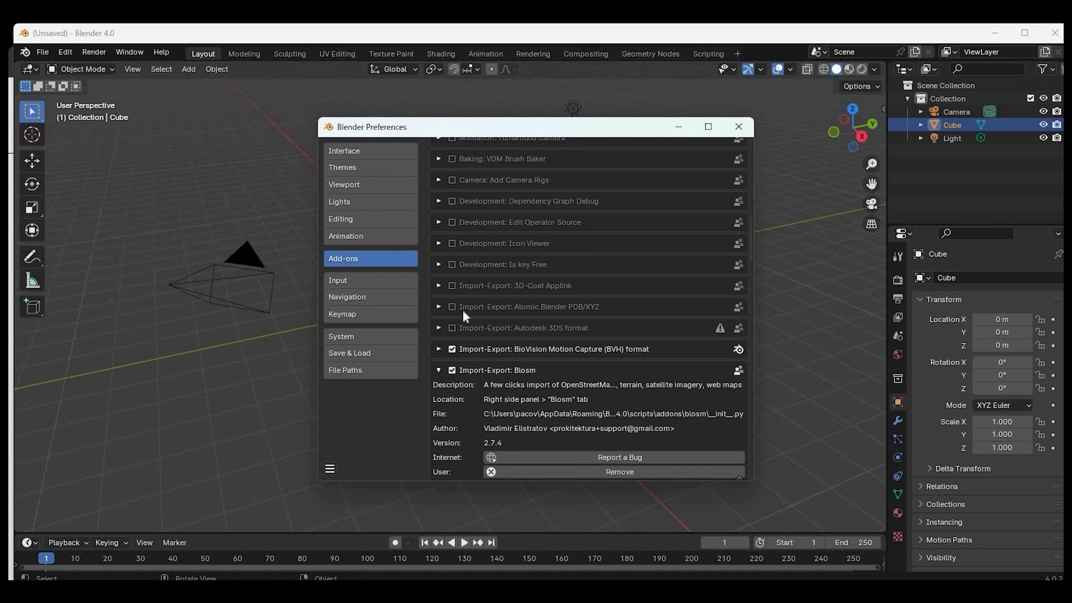
scroll(439, 316, down, 3)
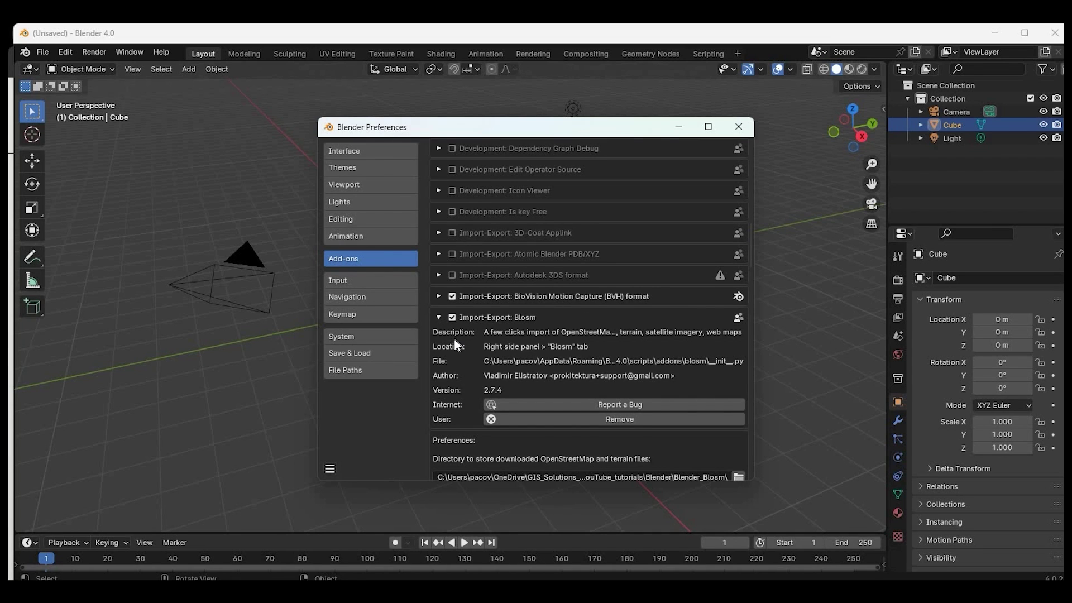
scroll(454, 340, down, 5)
scroll(509, 203, down, 2)
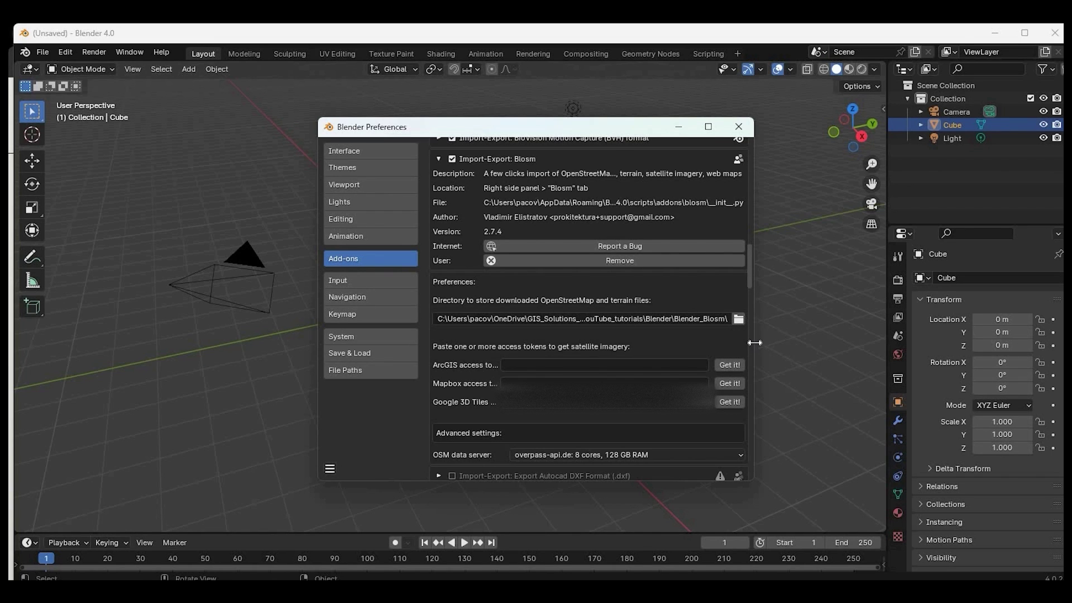
drag(753, 345, 808, 345)
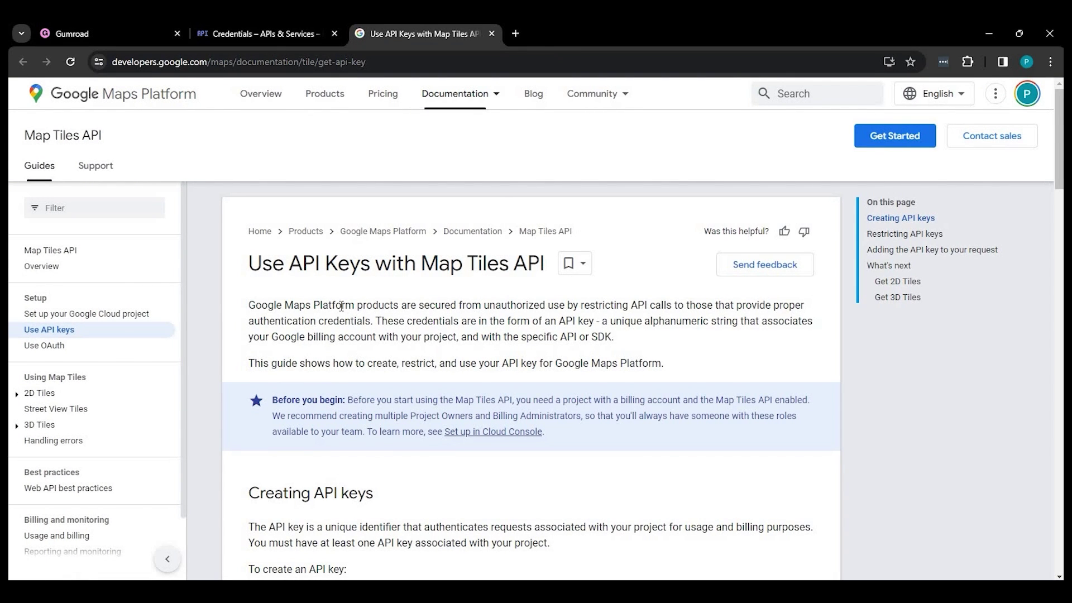
- Read the Map Tiles API key guide, then switch to the Credentials tab for My Project 15401
scroll(387, 326, down, 5)
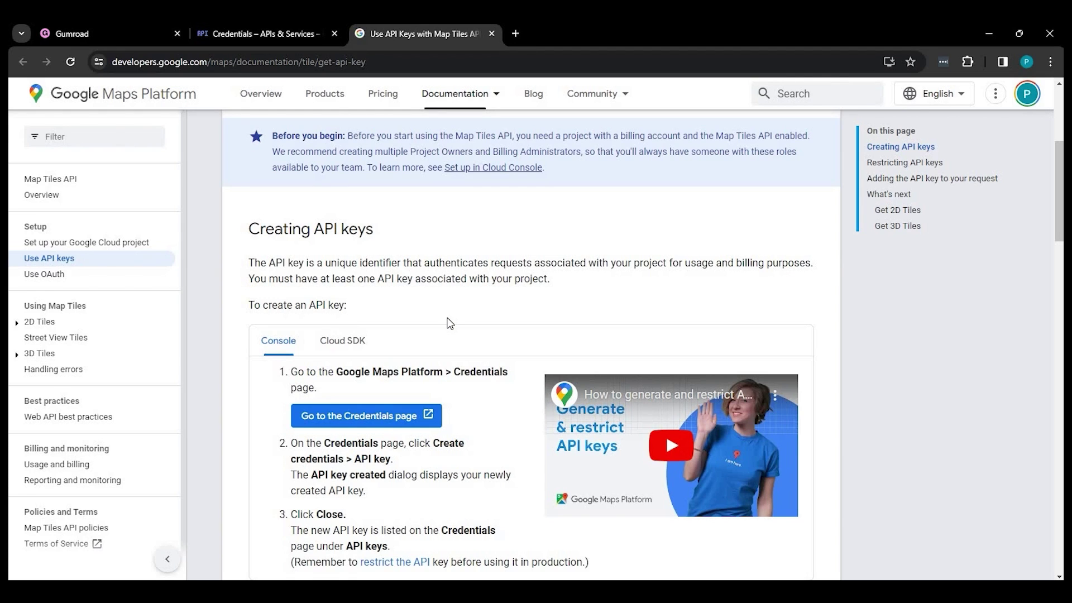
scroll(441, 334, down, 2)
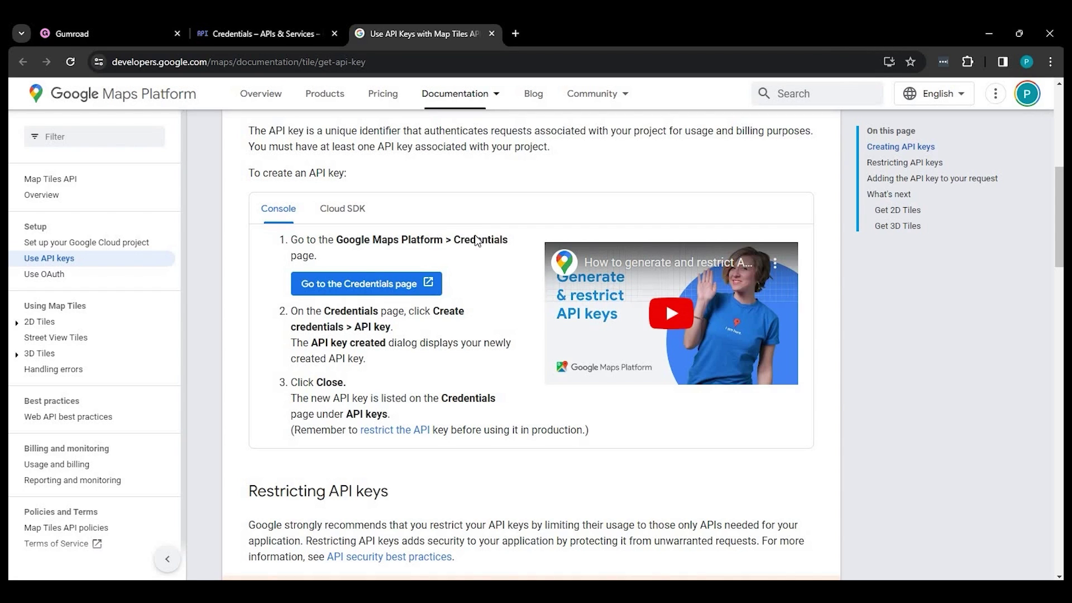
scroll(476, 240, up, 3)
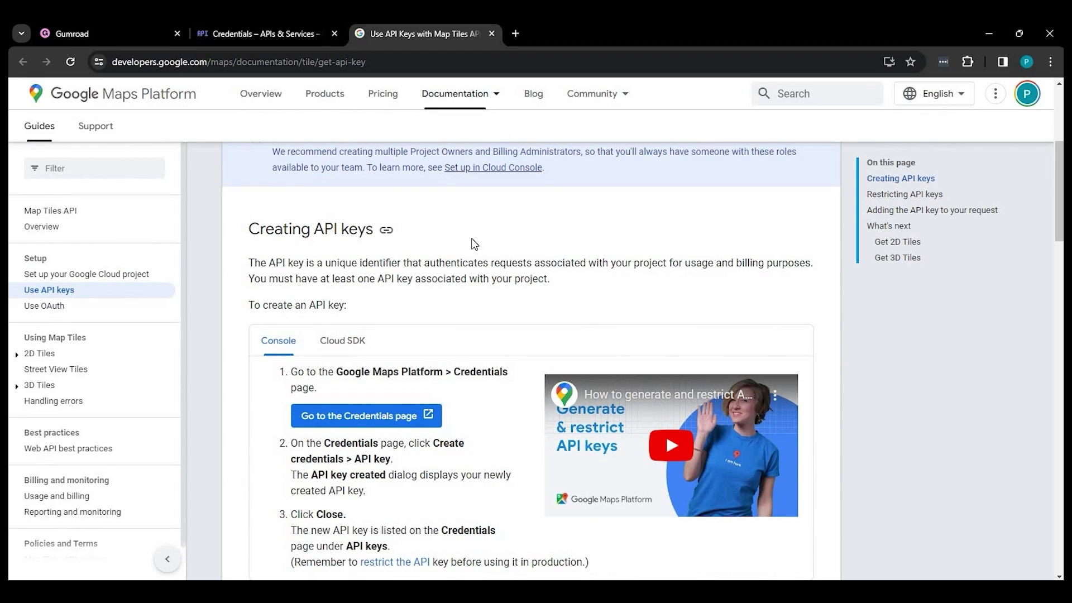
scroll(406, 331, down, 3)
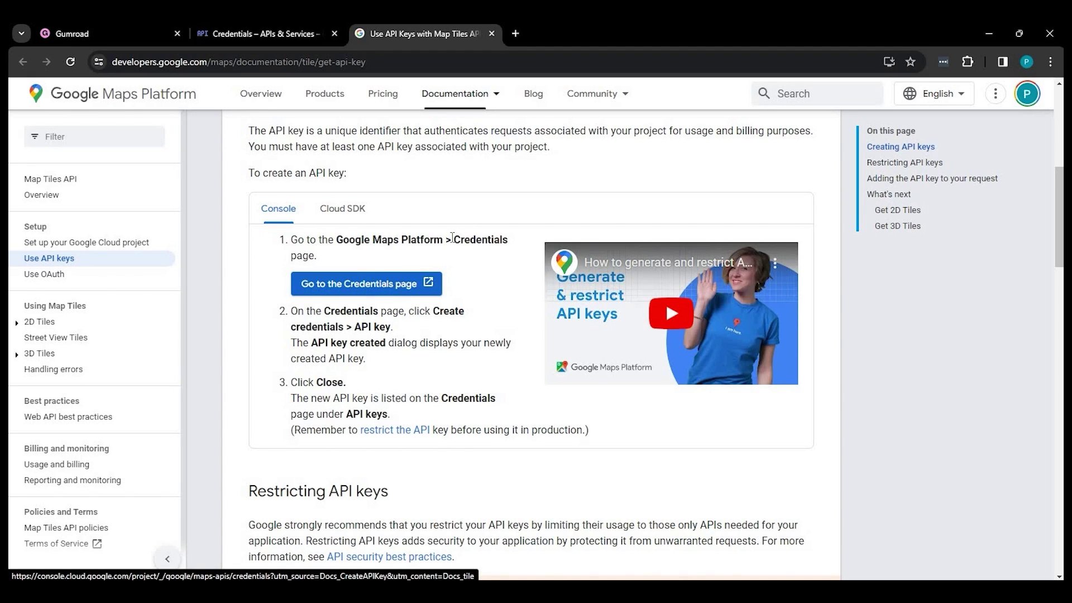
click(283, 32)
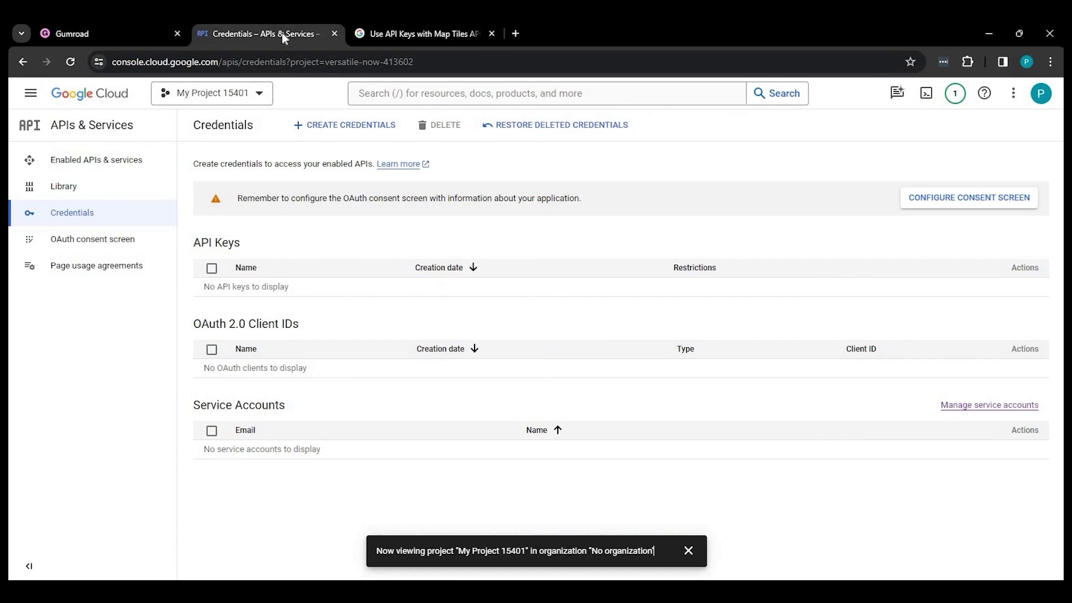
- Create the unrestricted 'API key 1', copy its value and close the confirmation
click(338, 126)
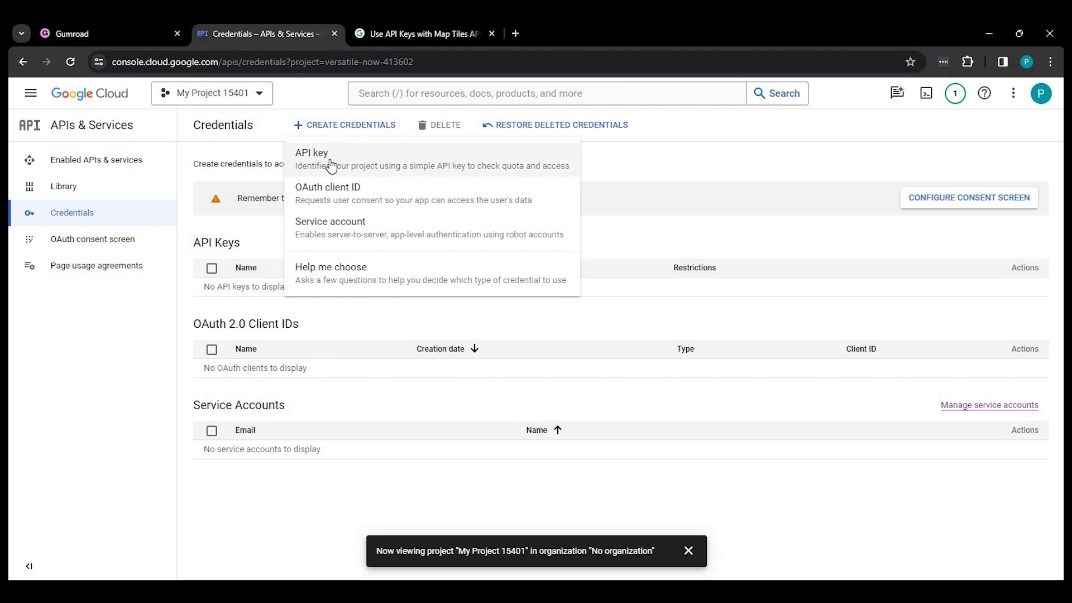
click(333, 164)
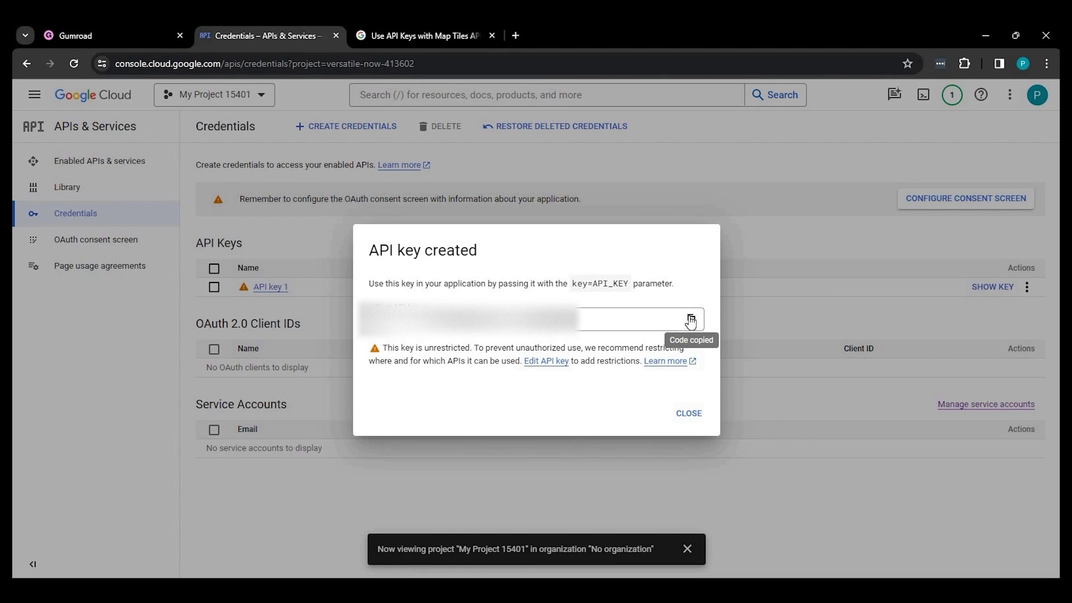
click(692, 319)
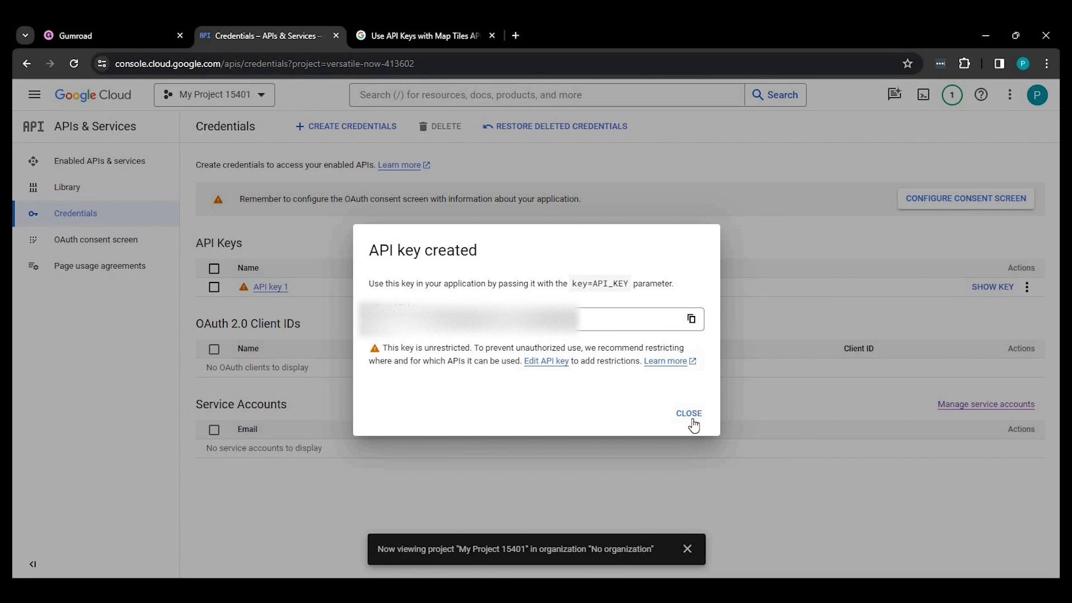
click(153, 215)
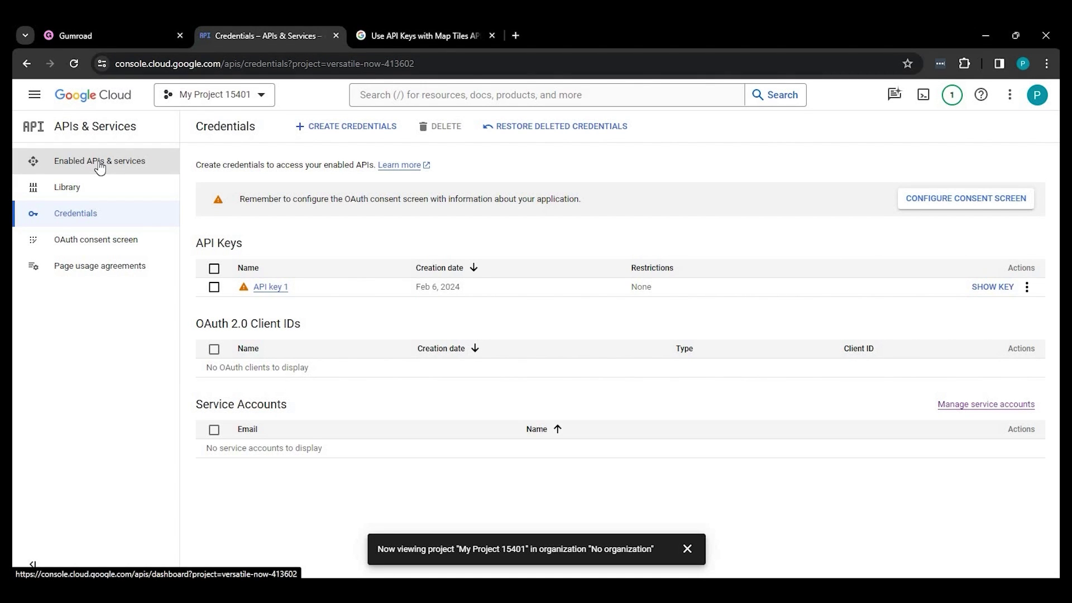
- Enable the Map Tiles API from the Maps section of the API library
click(100, 167)
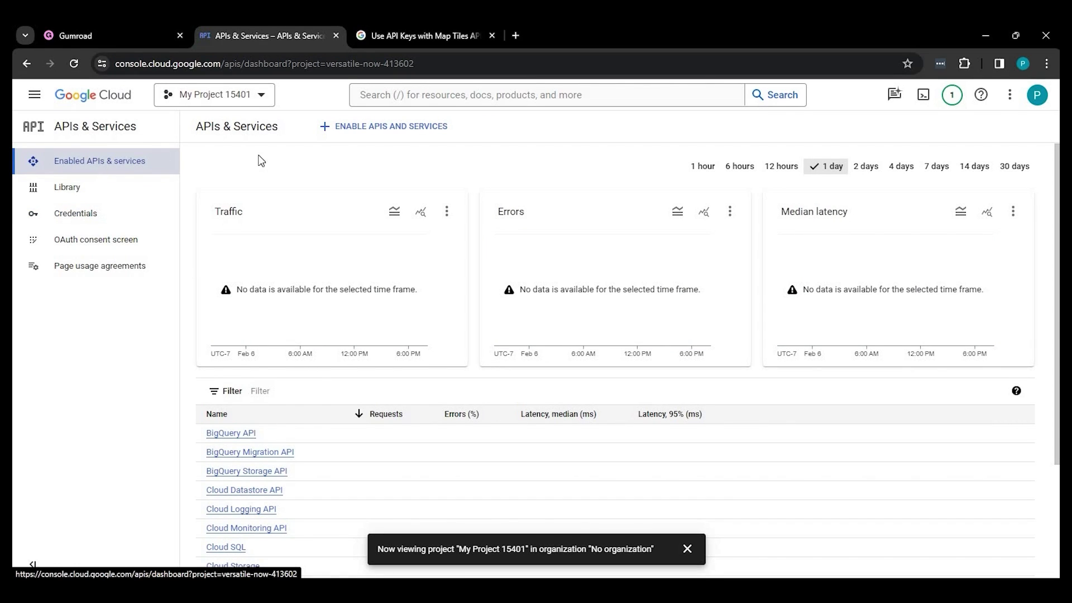
click(361, 129)
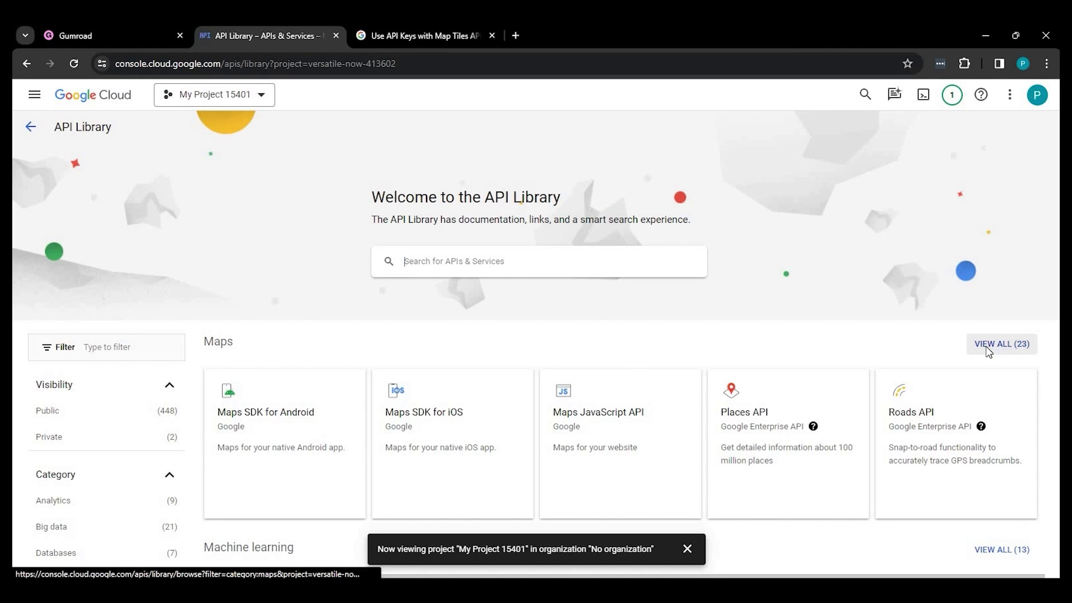
click(998, 349)
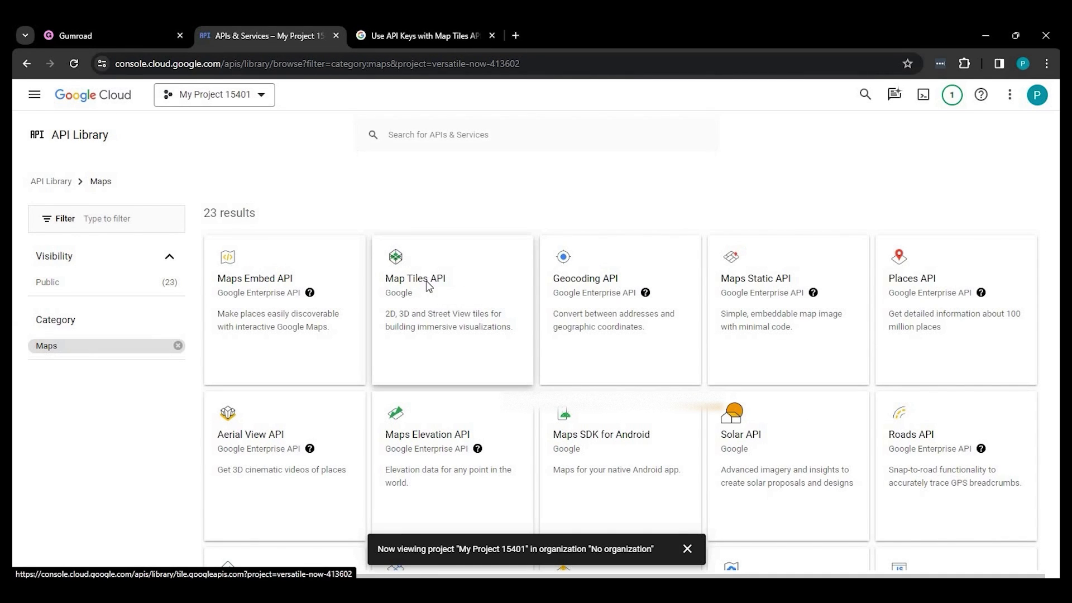
click(428, 287)
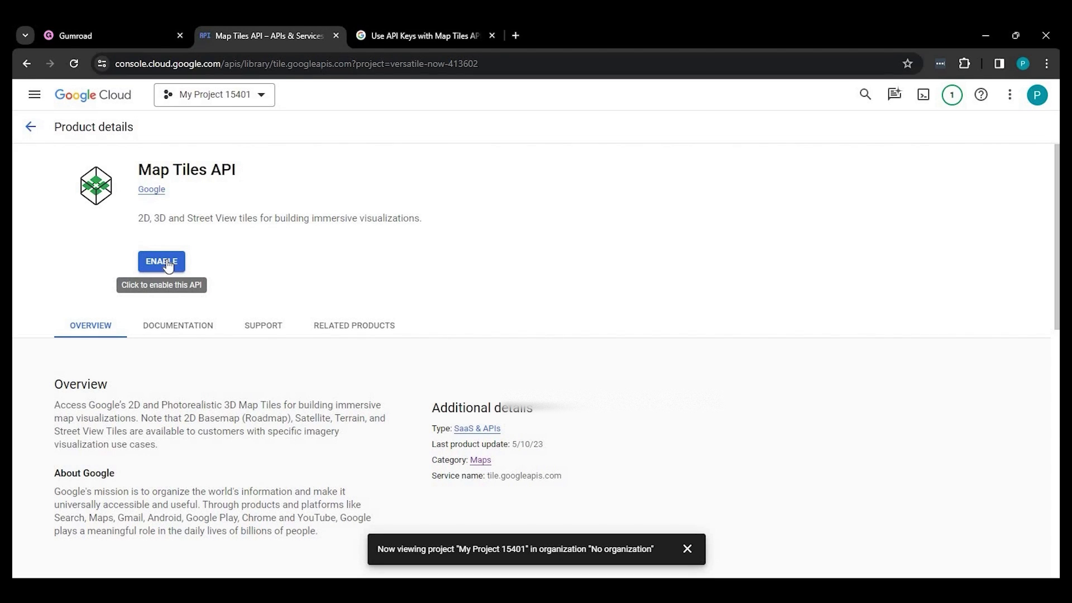
click(167, 261)
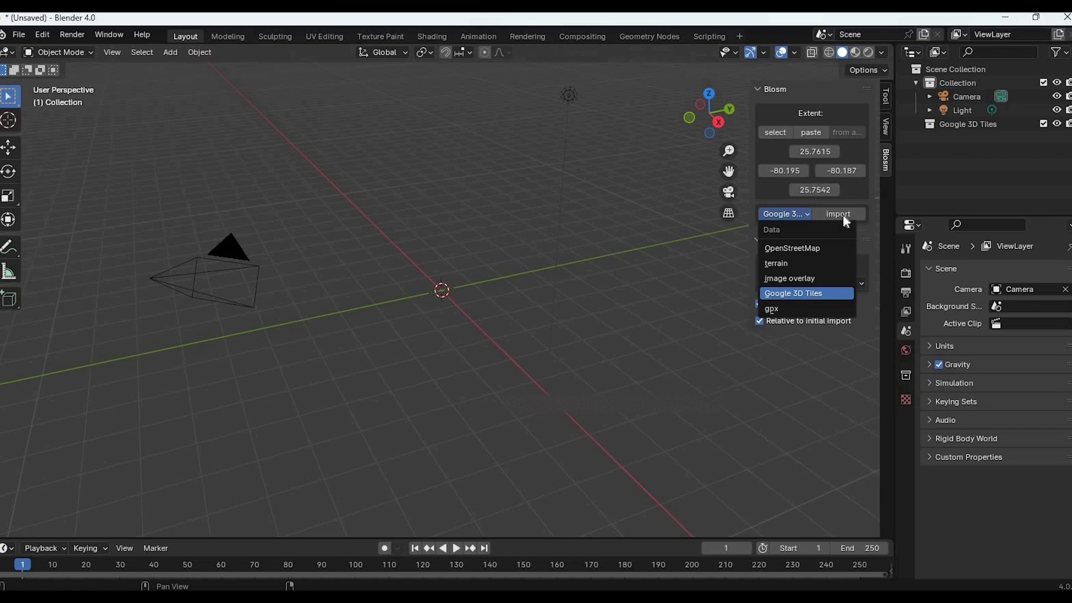
- Import Google 3D Tiles, which fails with HTTP Error 400, then open the billing-account list
click(843, 216)
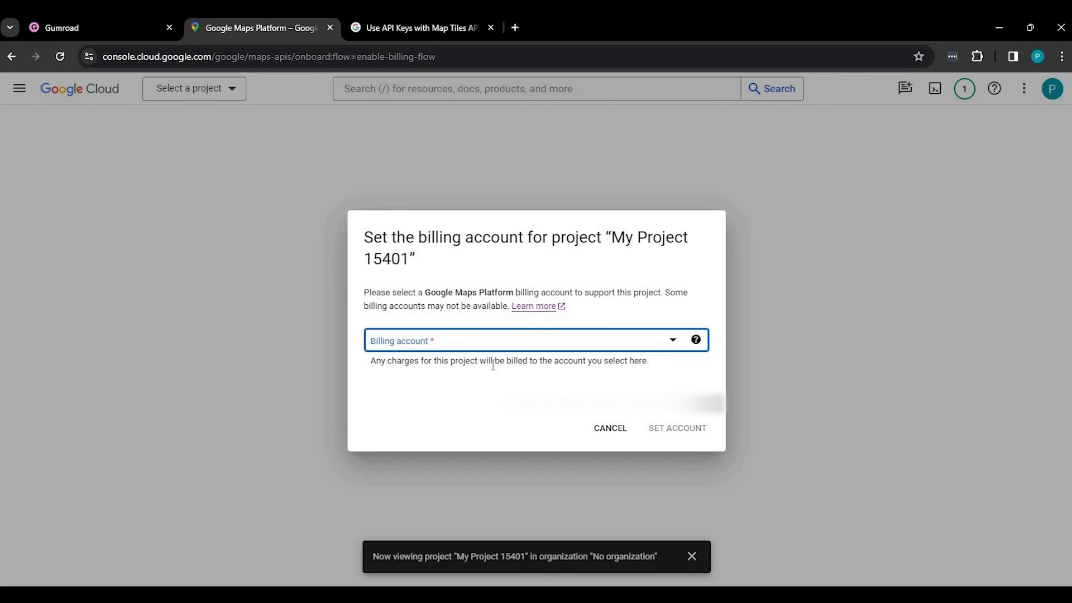
click(492, 359)
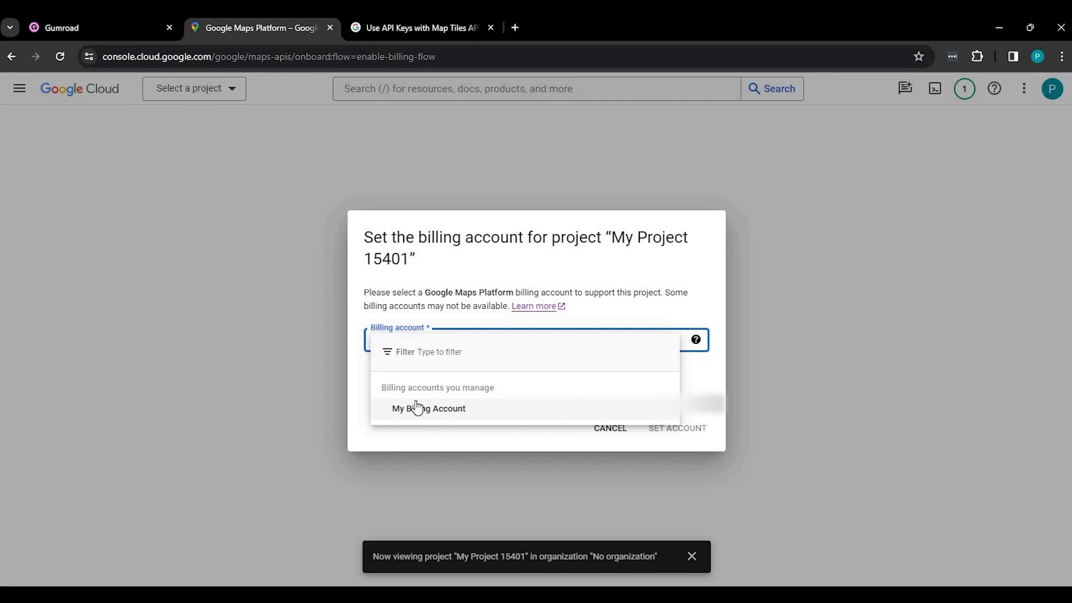
- Set My Billing Account for My Project 15401, then return to Blender's preferences window
click(416, 408)
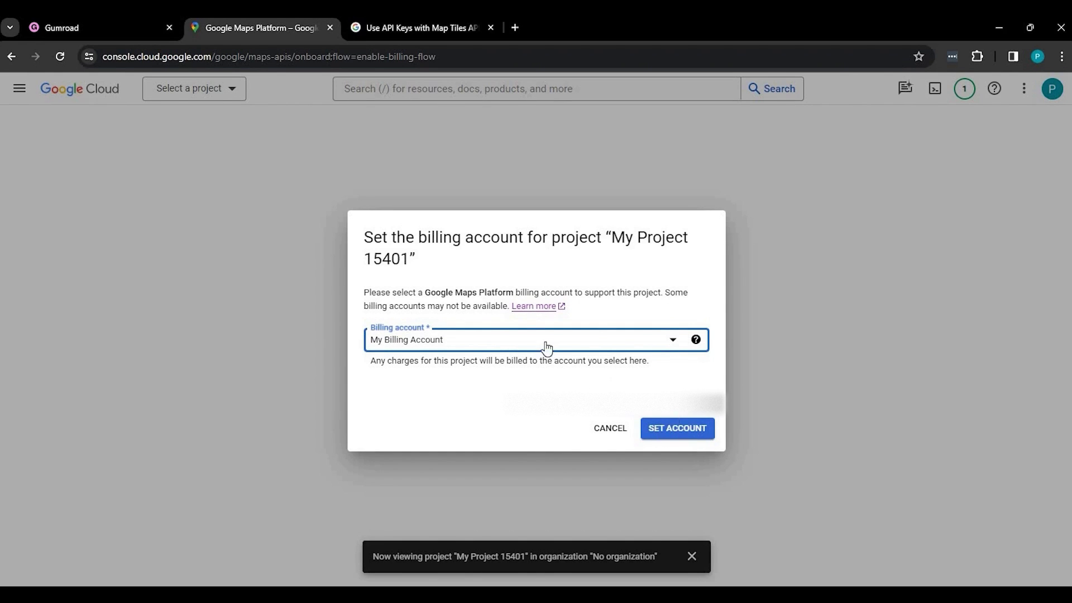
click(672, 430)
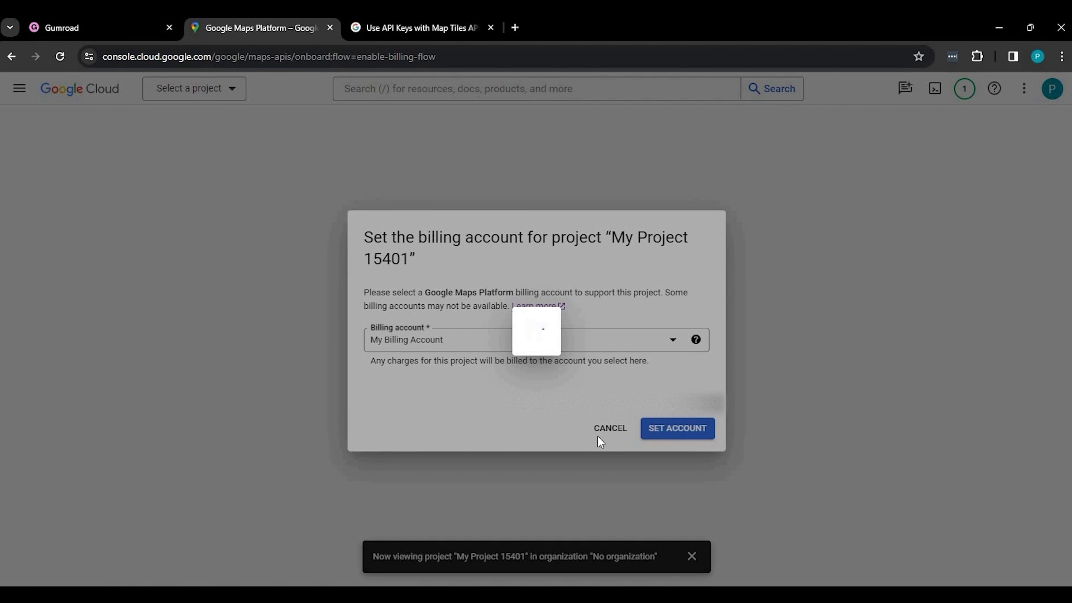
click(569, 550)
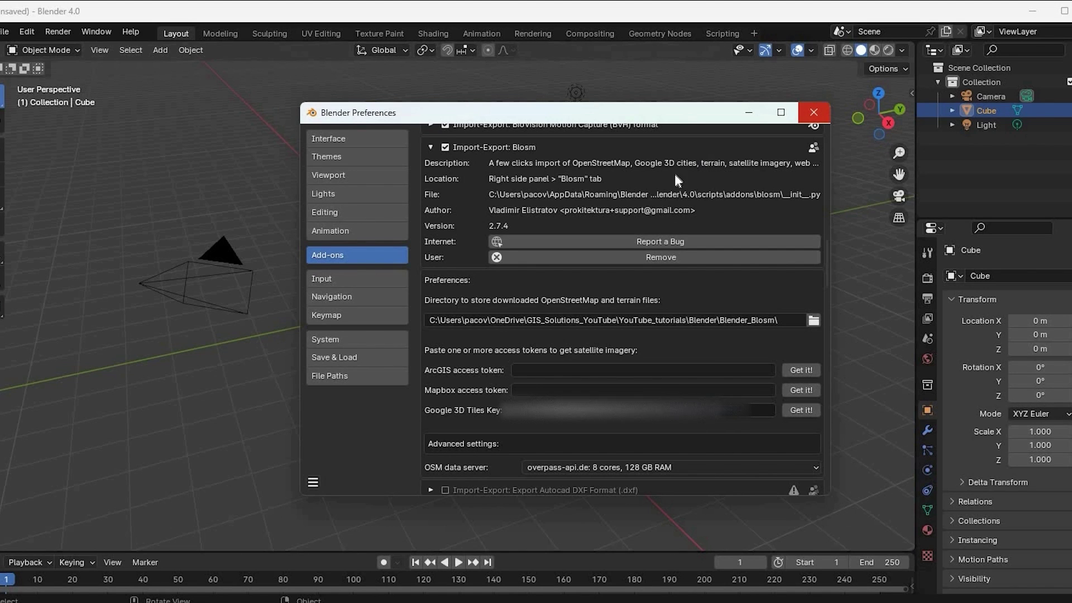
- Close Blender Preferences, delete the default cube, and show the Blosm tab in the sidebar
click(814, 113)
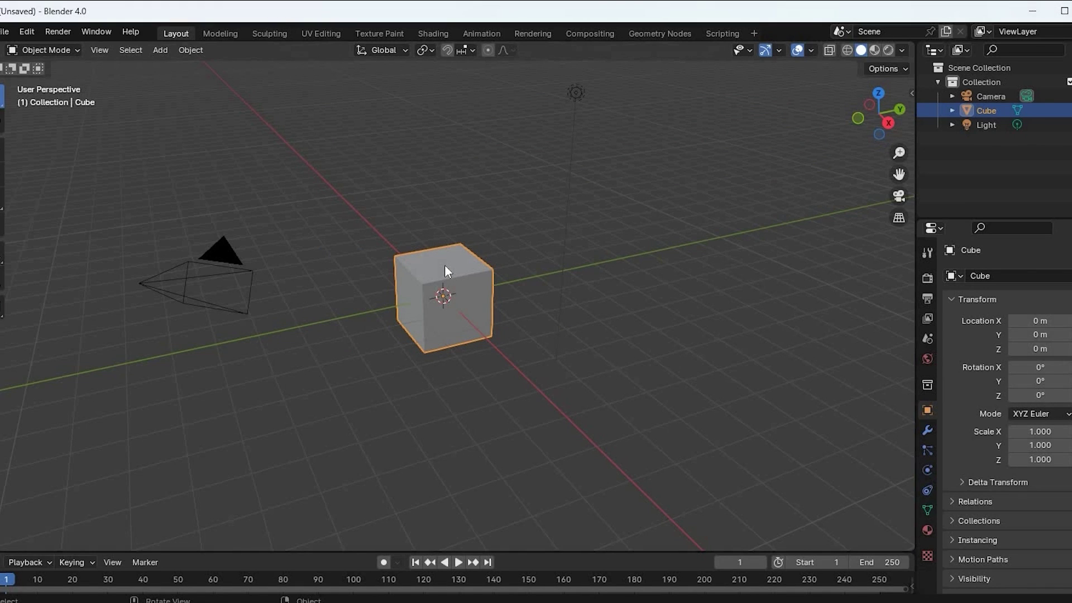
key(Delete)
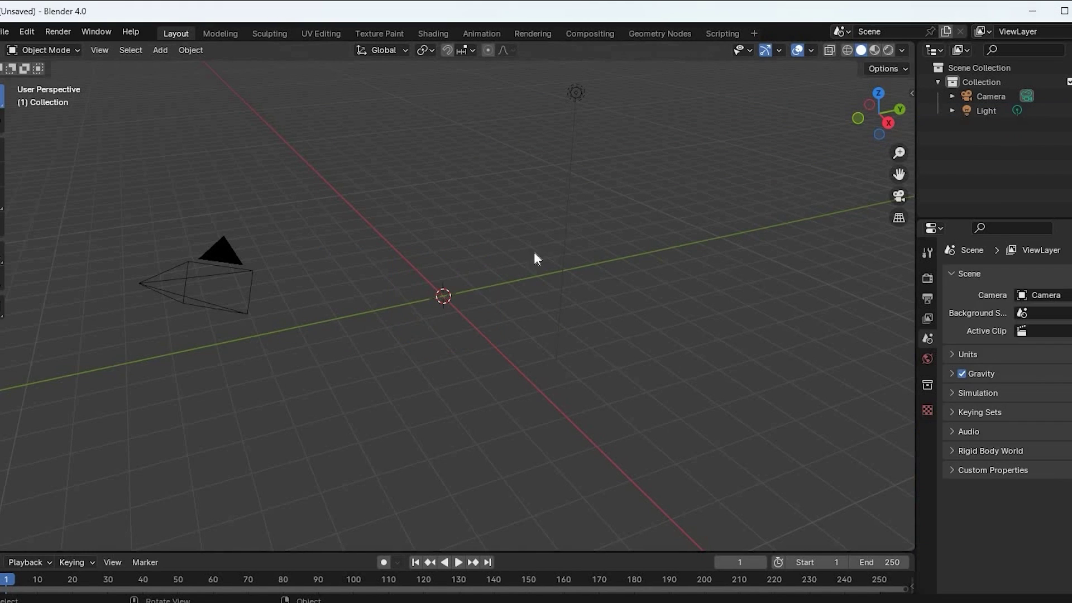
click(914, 94)
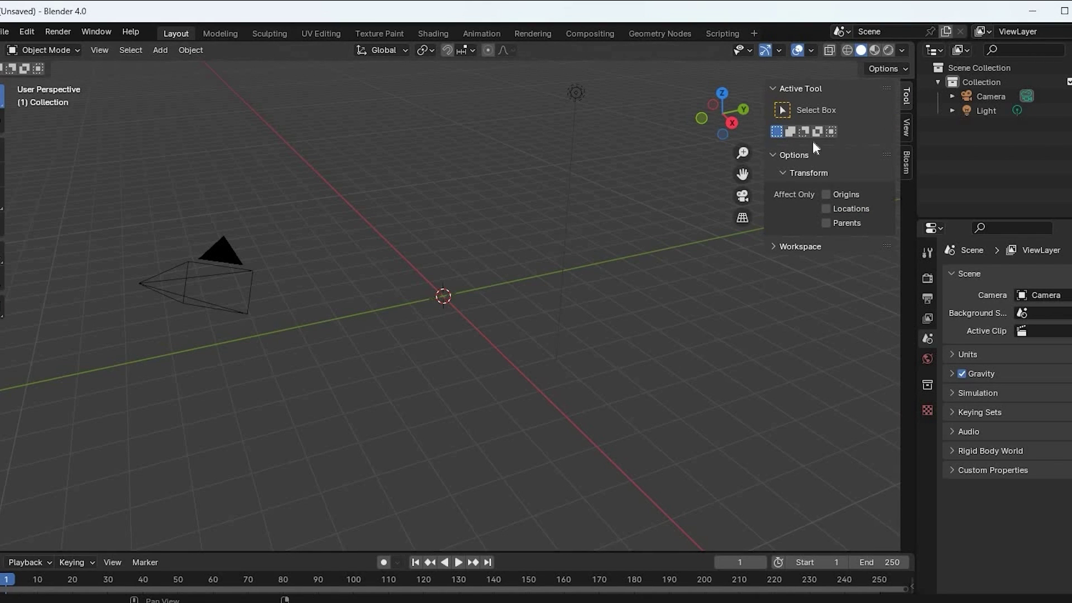
click(908, 163)
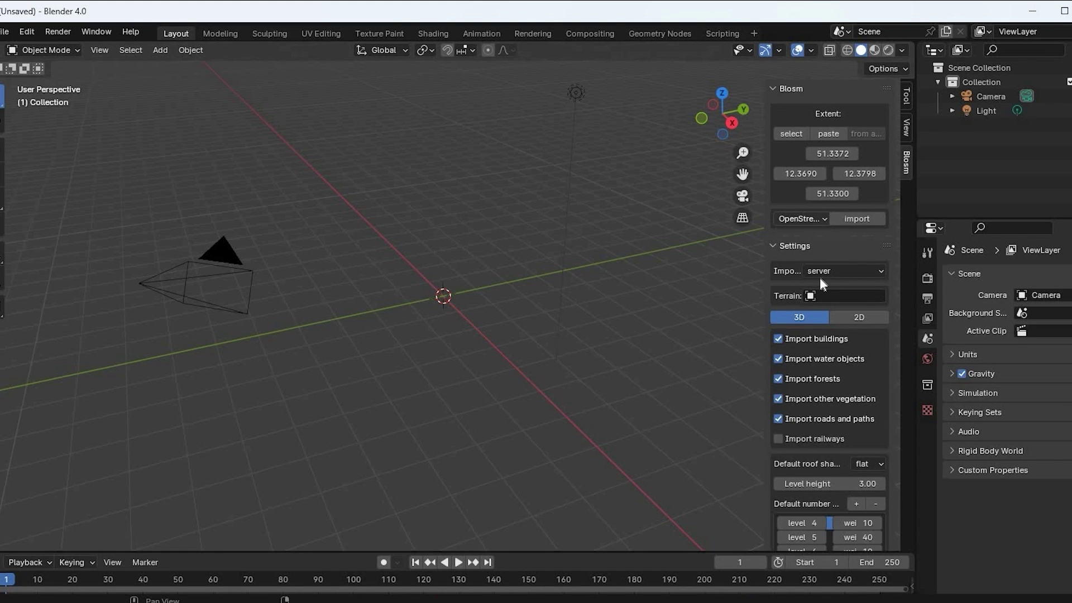
- Switch the Blosm source to Google 3D Tiles with 'buildings with more details' level of detail
click(815, 218)
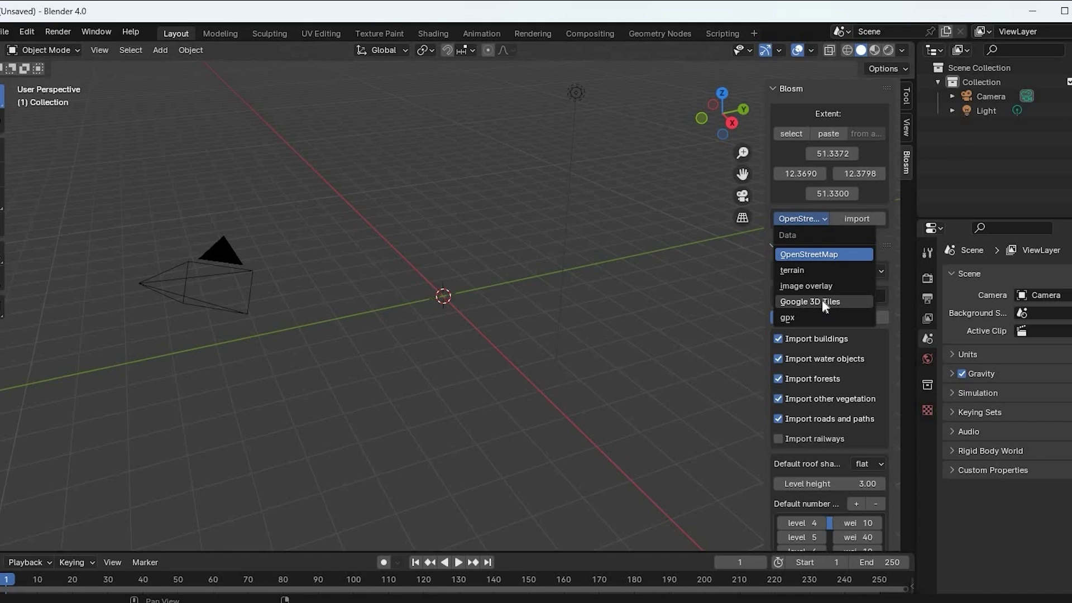
click(822, 302)
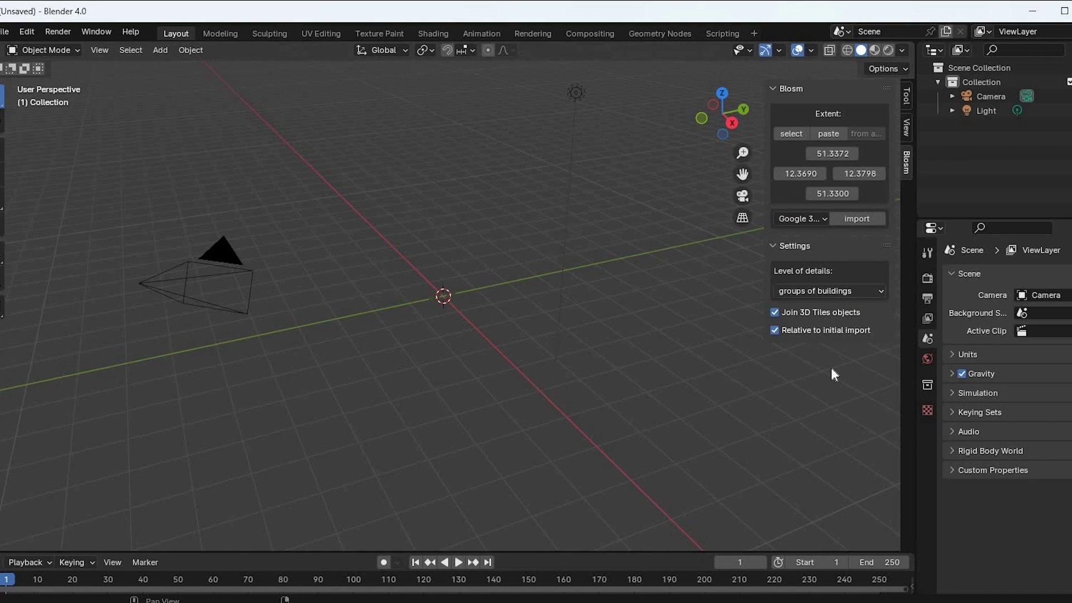
click(829, 290)
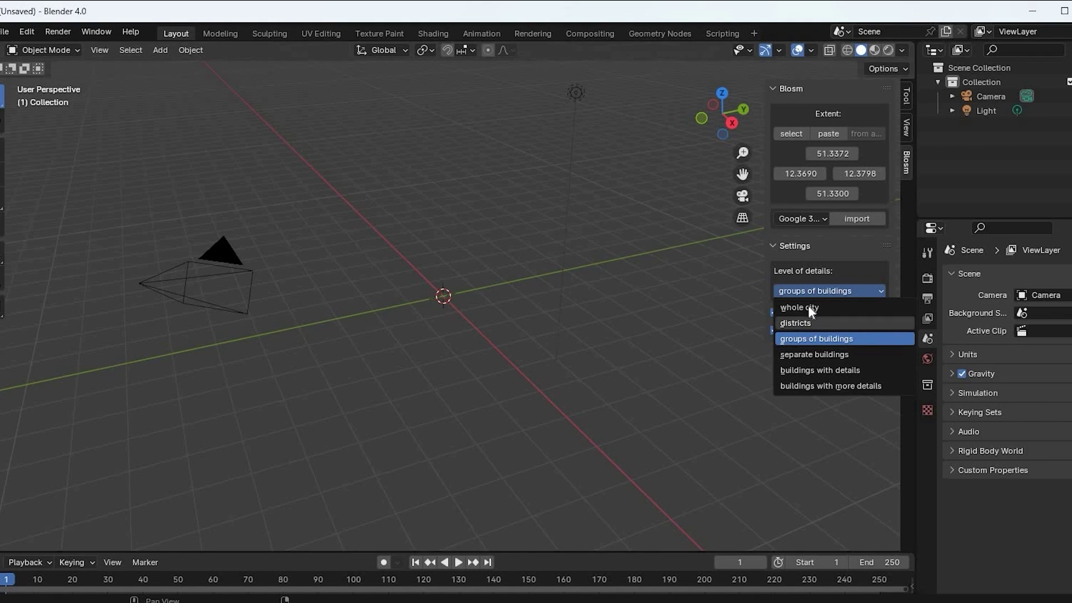
click(819, 385)
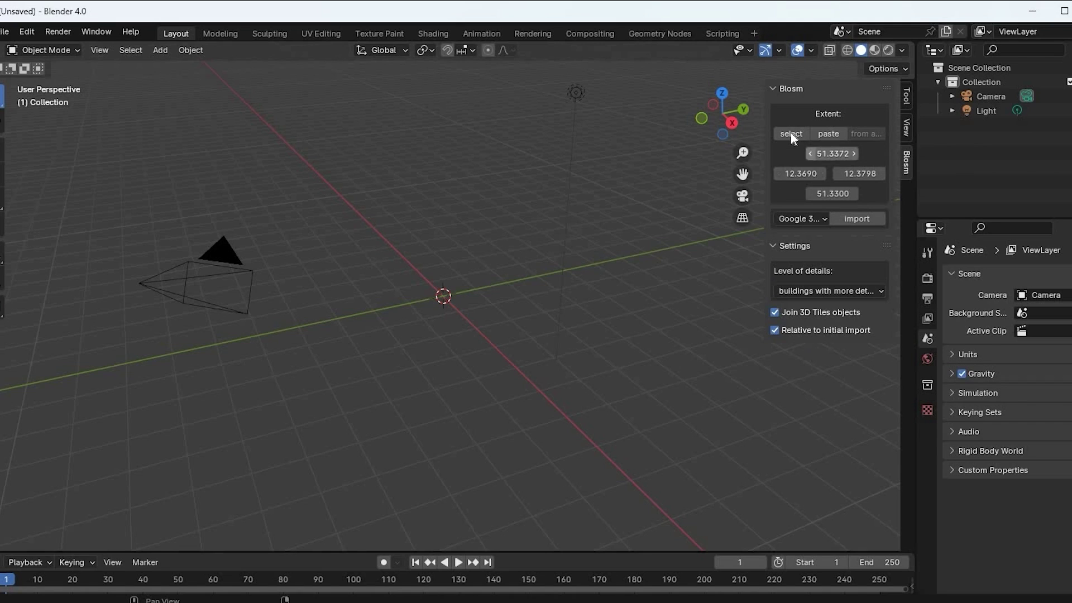
- Open the Blosm extent map in ArcGIS Satellite view, zoomed and centred on Brickell's waterfront
click(791, 134)
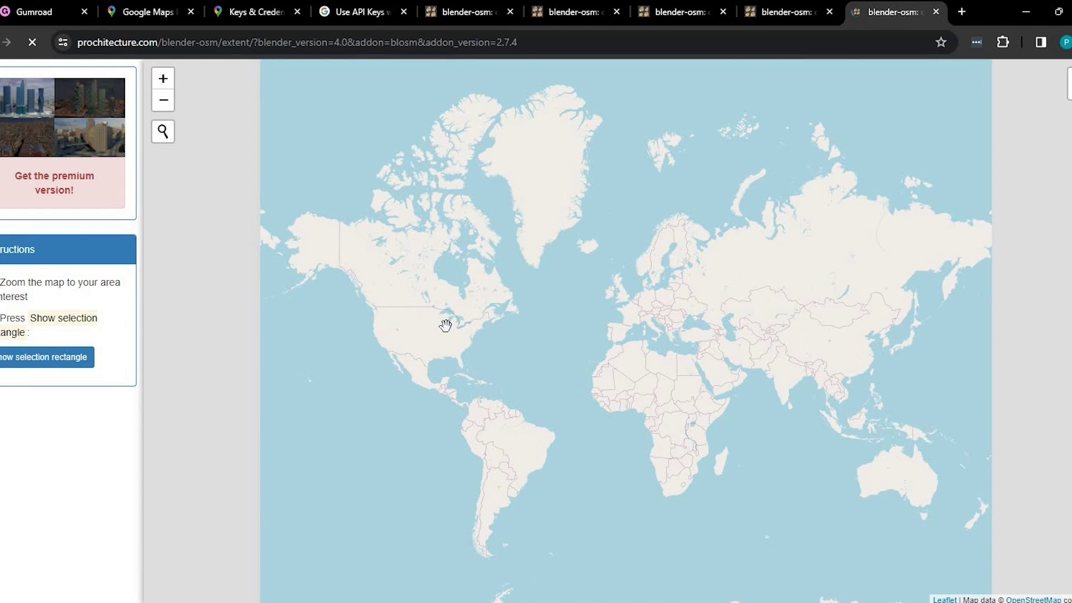
scroll(476, 378, up, 1)
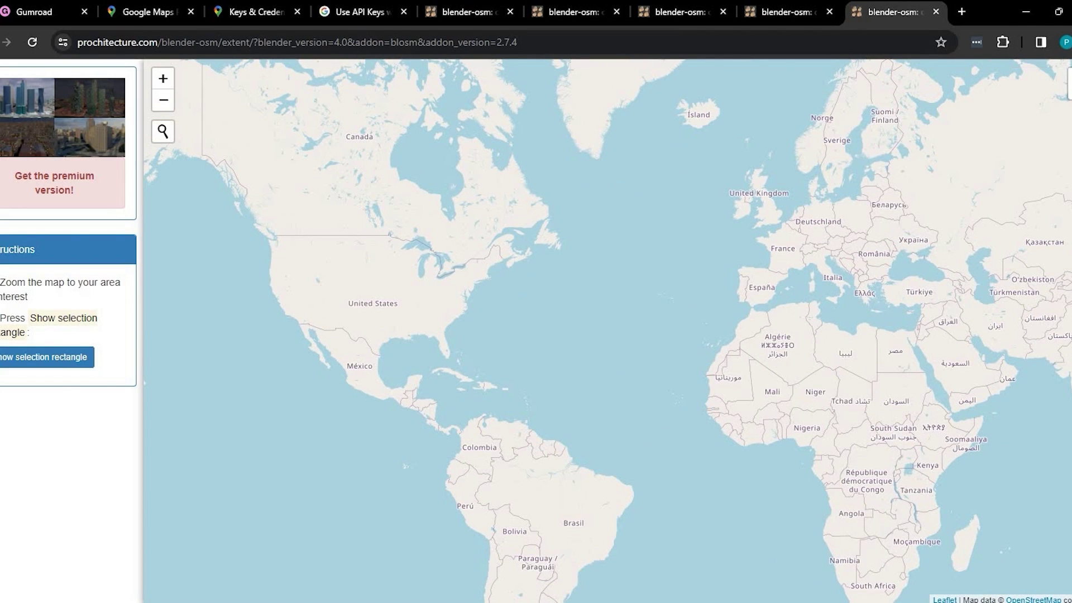
click(1057, 105)
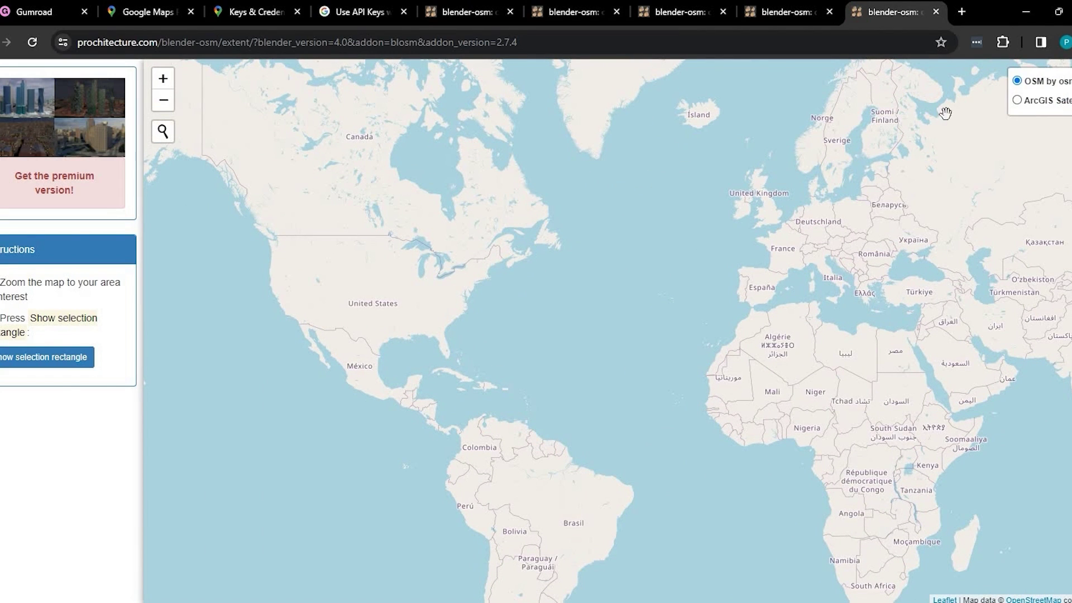
scroll(457, 304, up, 5)
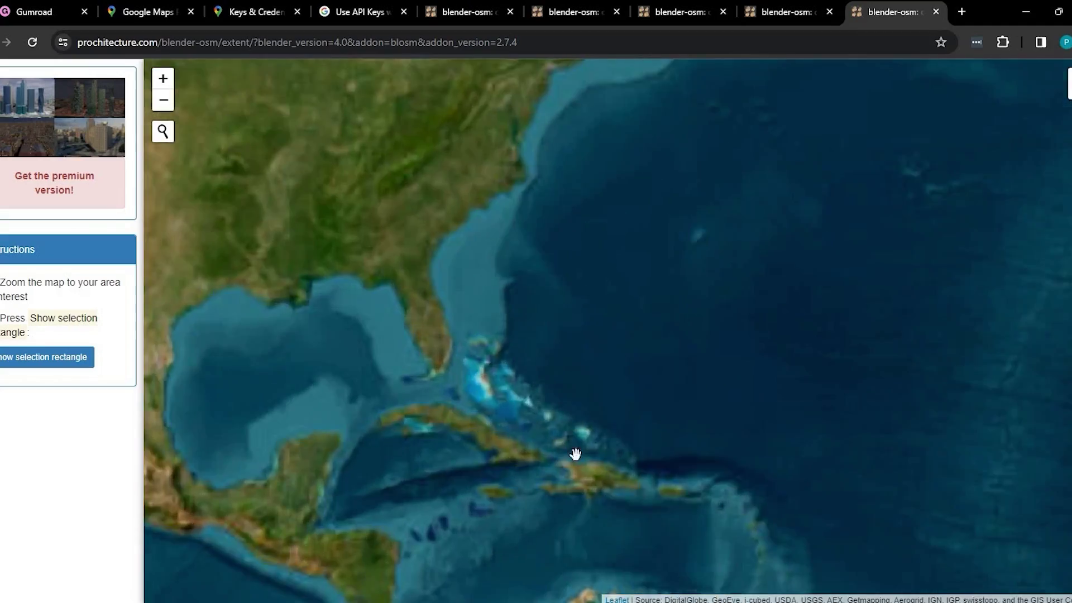
scroll(545, 441, up, 4)
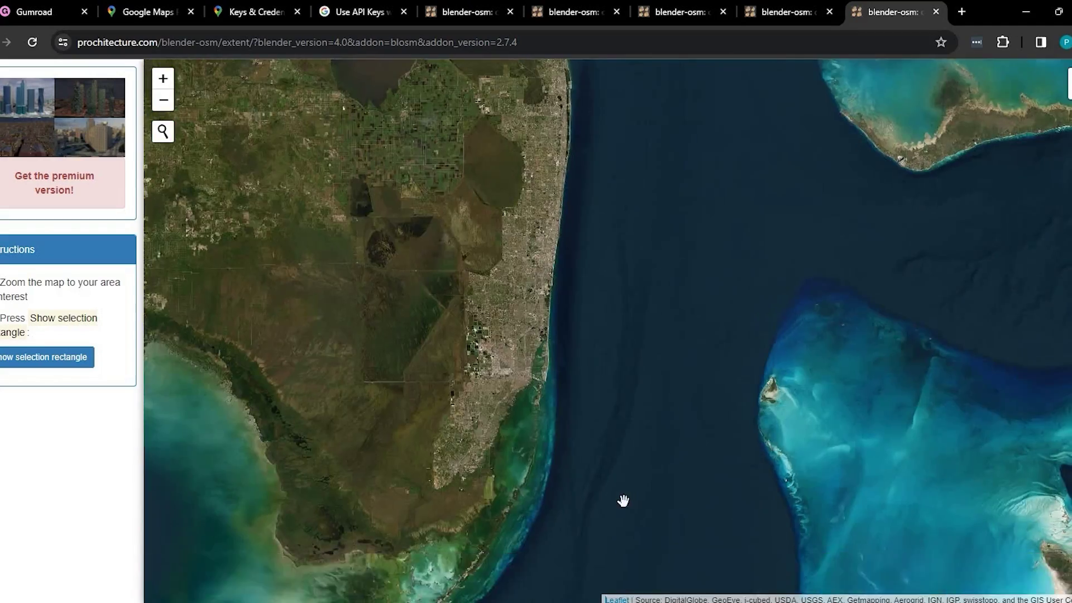
scroll(580, 414, up, 4)
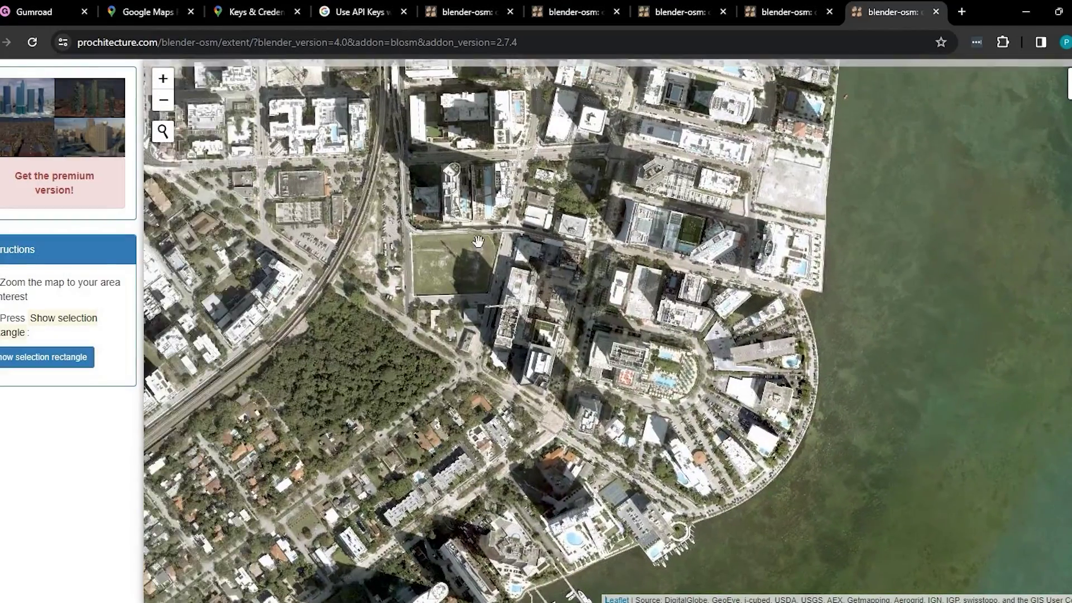
drag(478, 242, 431, 243)
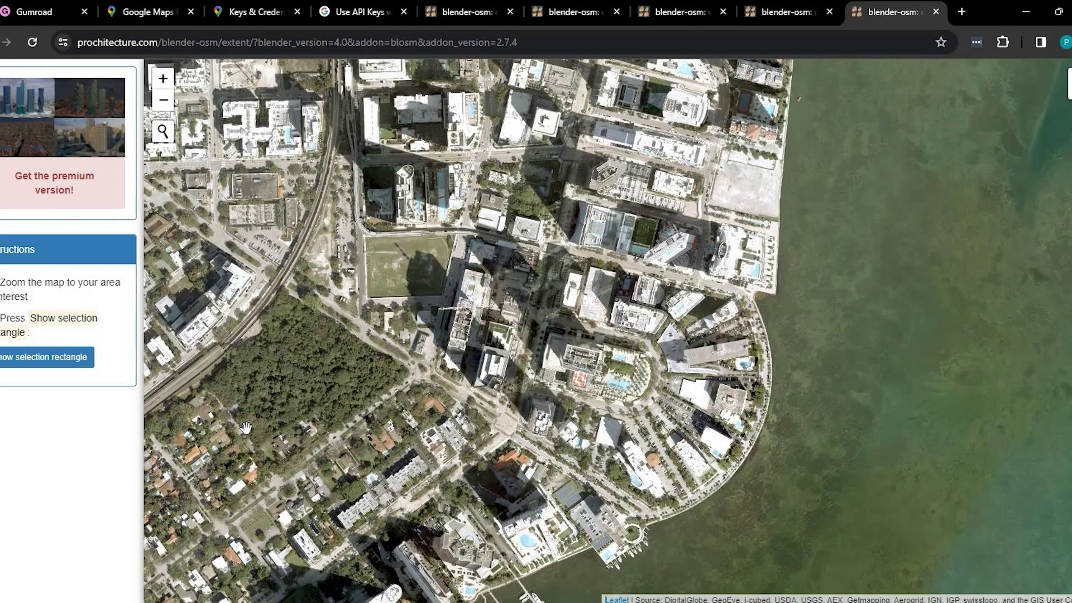
- Resize a selection rectangle around the curved Brickell blocks, copy its extent, and switch back to Blender
click(35, 361)
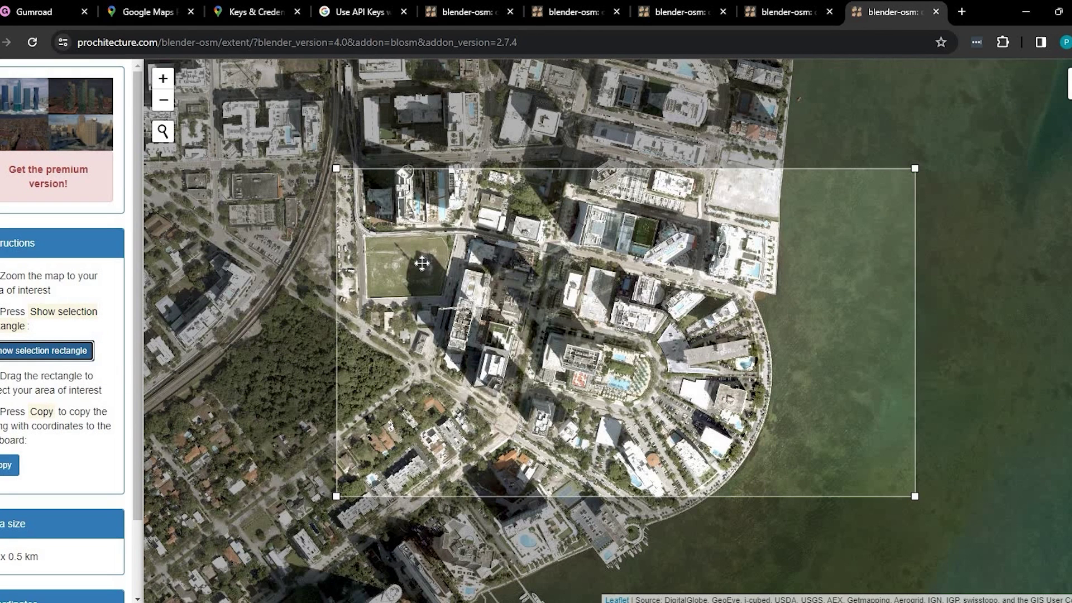
drag(336, 168, 419, 248)
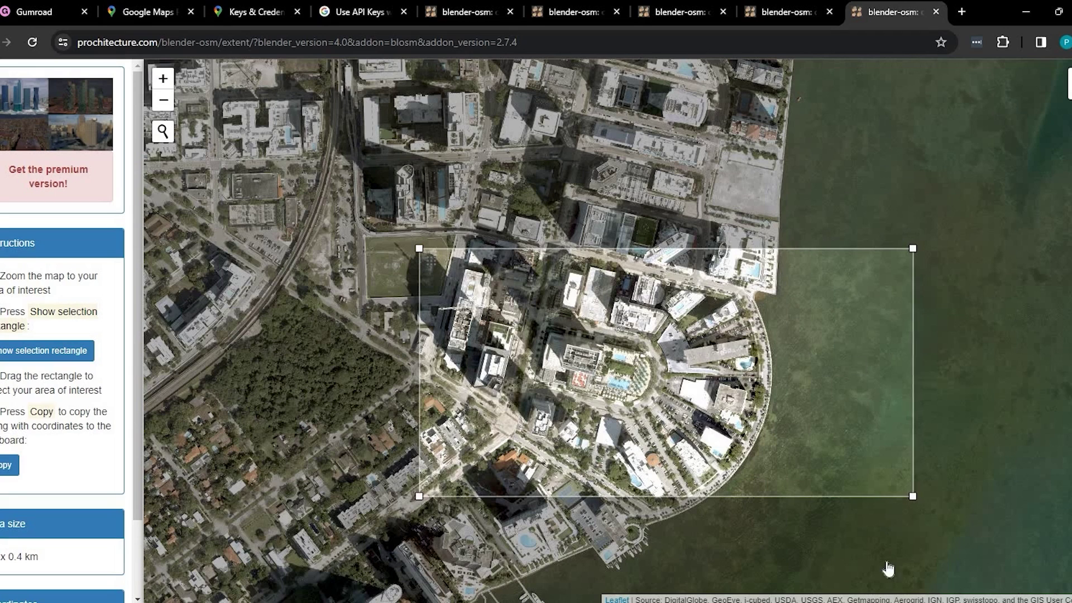
drag(915, 495, 835, 557)
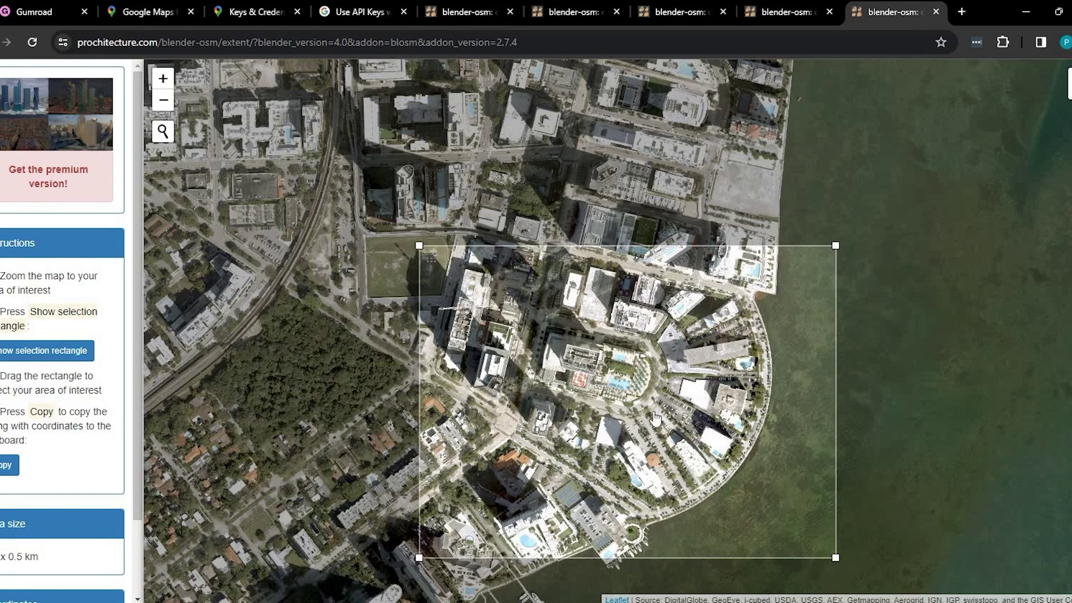
click(3, 469)
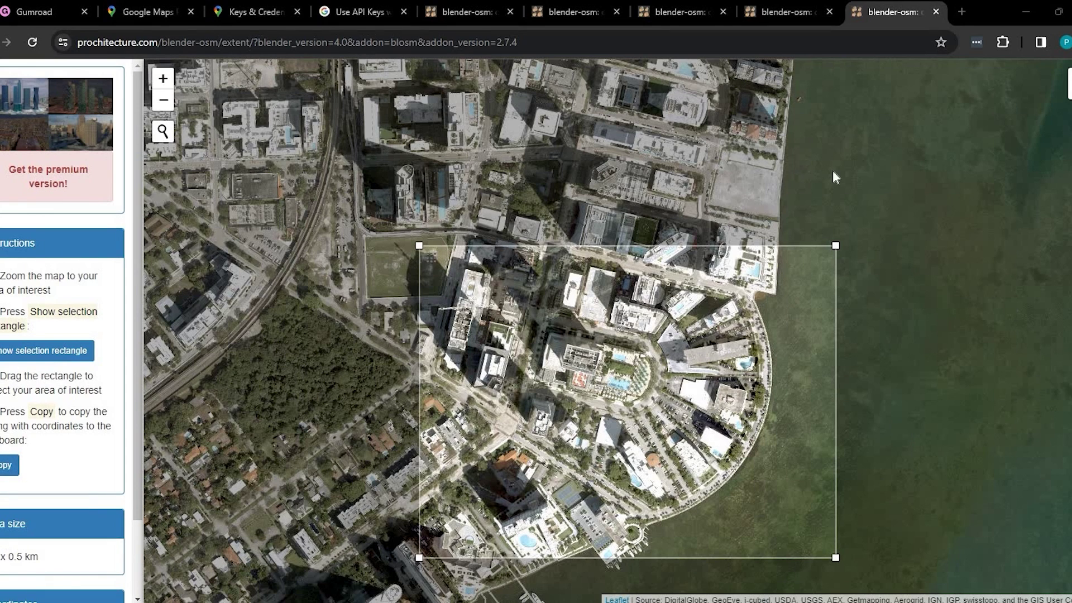
key(alt+Tab)
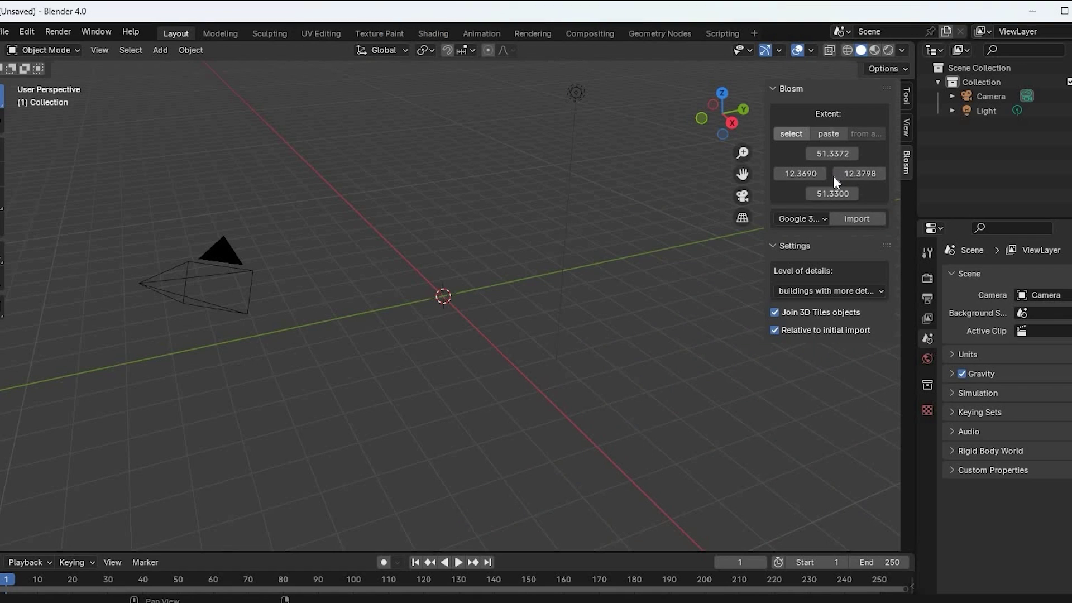
- Paste the extent 25.7604, -80.194, -80.187, 25.7562 into Blosm and import the Google 3D Tiles
click(829, 134)
click(860, 220)
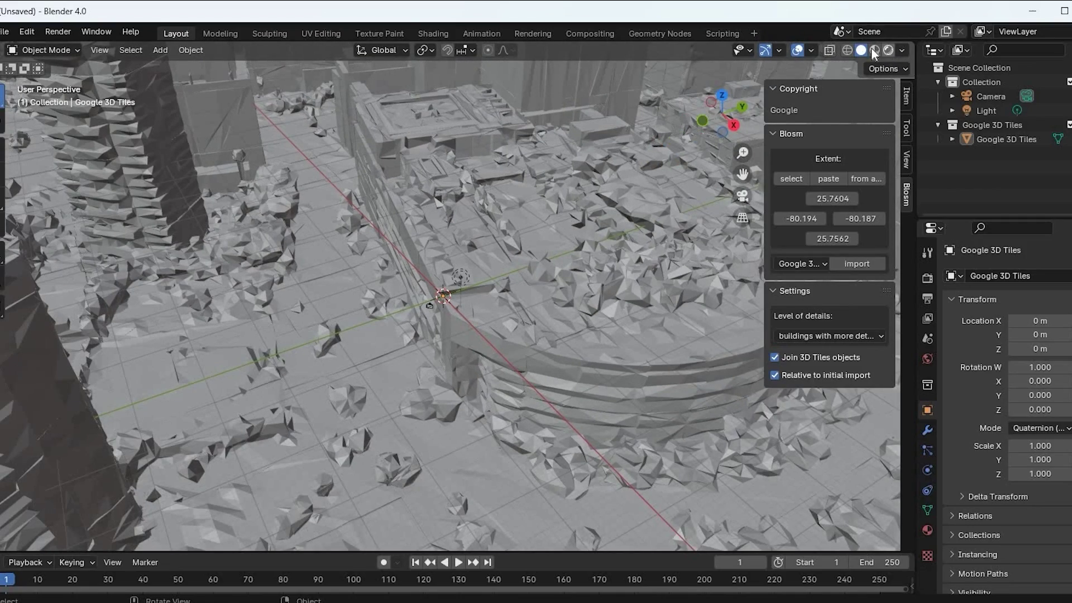
- Switch the viewport to Rendered shading and orbit around the textured Brickell towers at lower angles
click(888, 49)
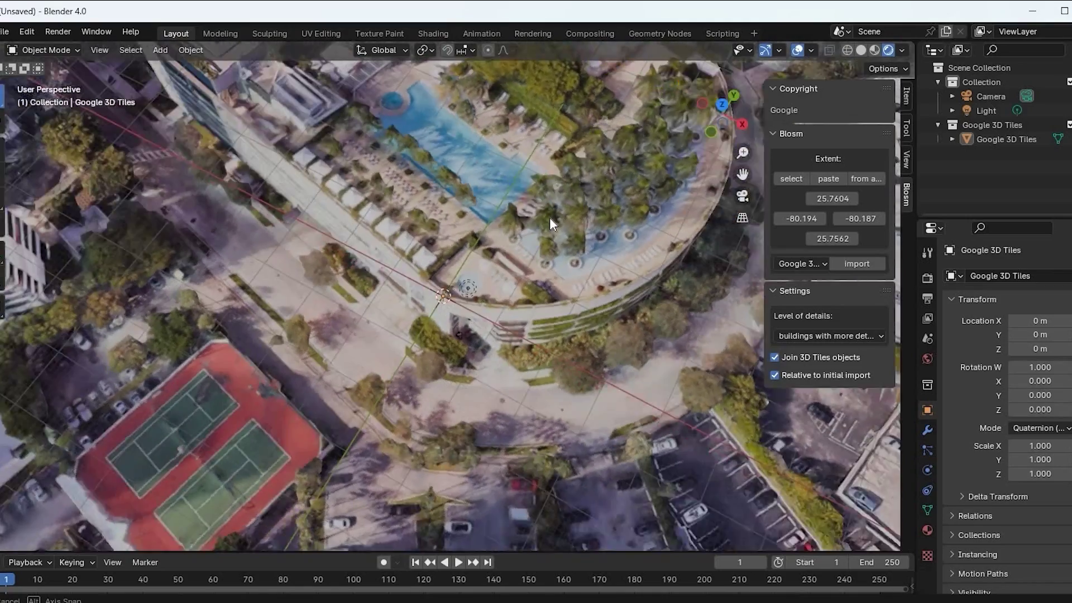
middle_drag(549, 216, 574, 281)
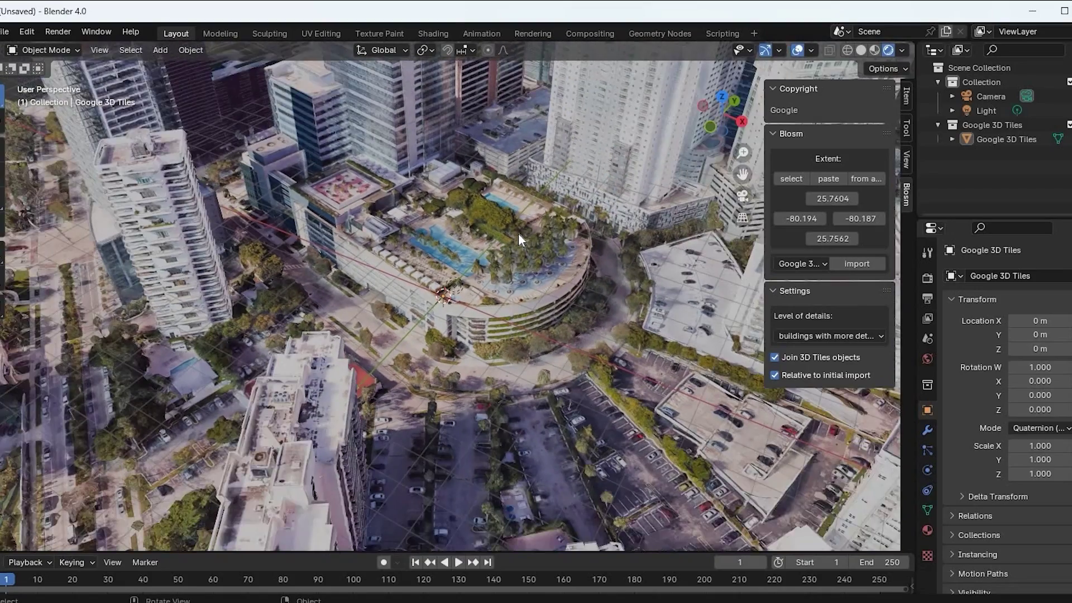
middle_drag(518, 233, 424, 260)
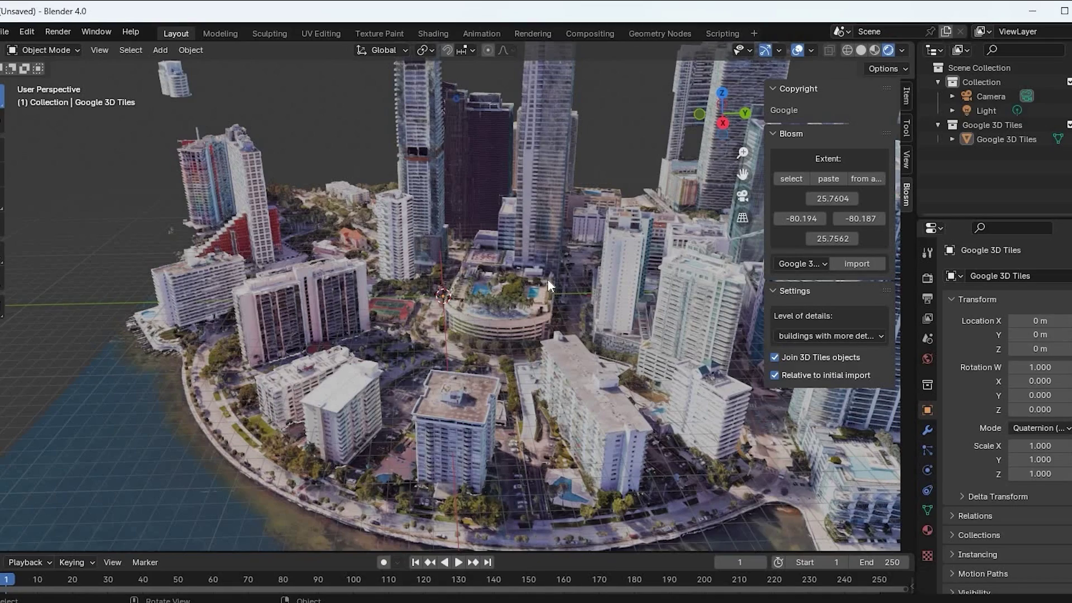
middle_drag(549, 283, 547, 260)
middle_drag(586, 229, 524, 243)
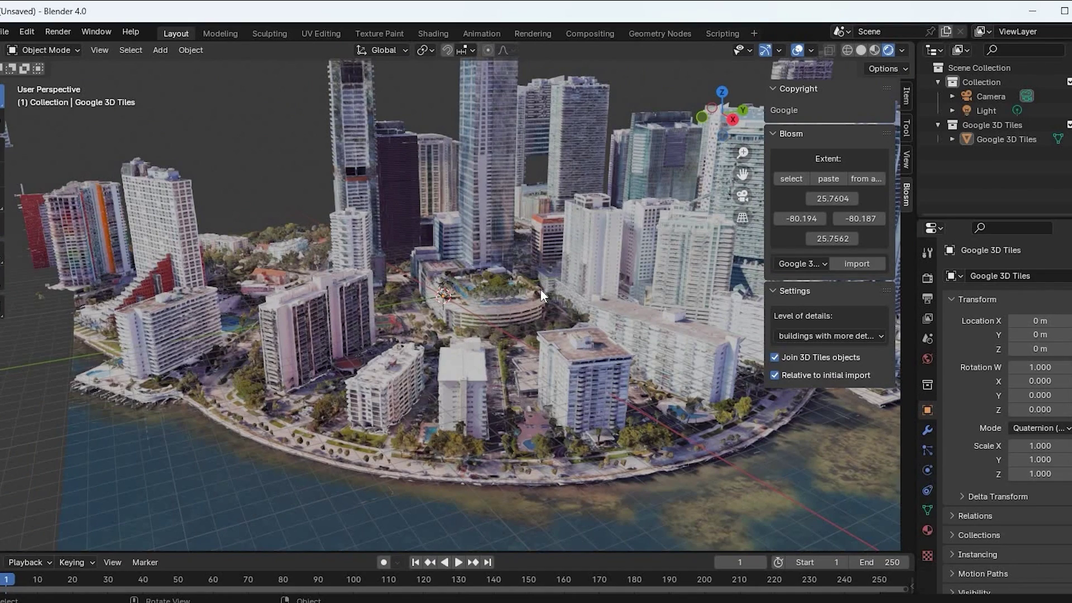
scroll(540, 290, up, 3)
middle_drag(540, 290, 580, 262)
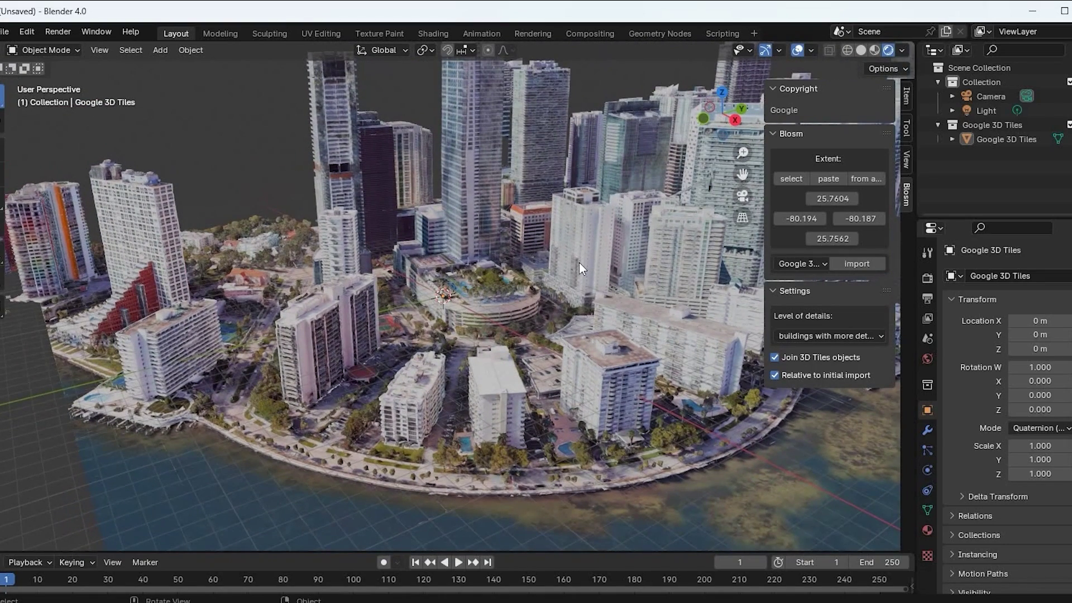